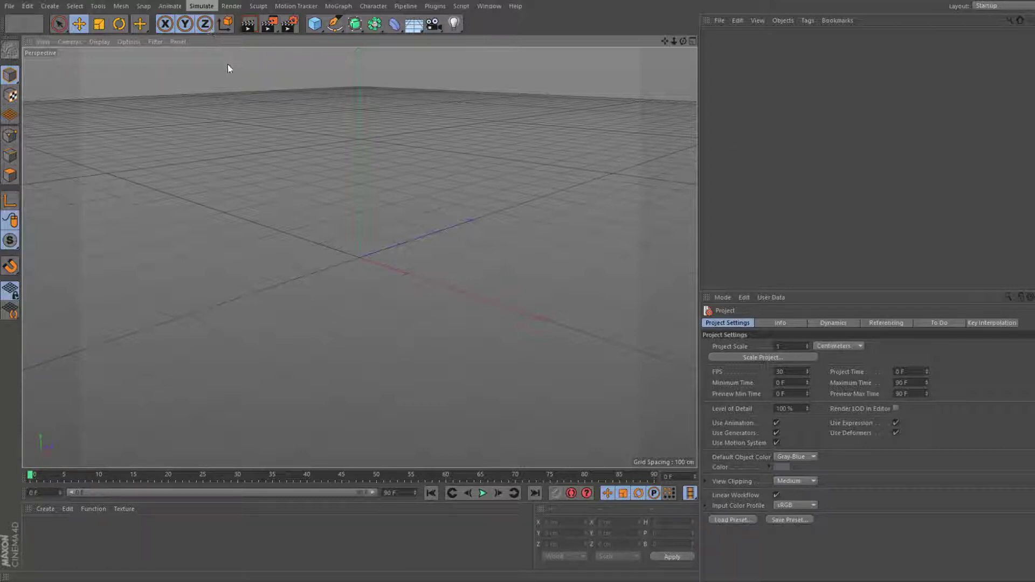
Add a particle emitter and a sphere, and set the sphere's radius to 12 cm.
click(268, 48)
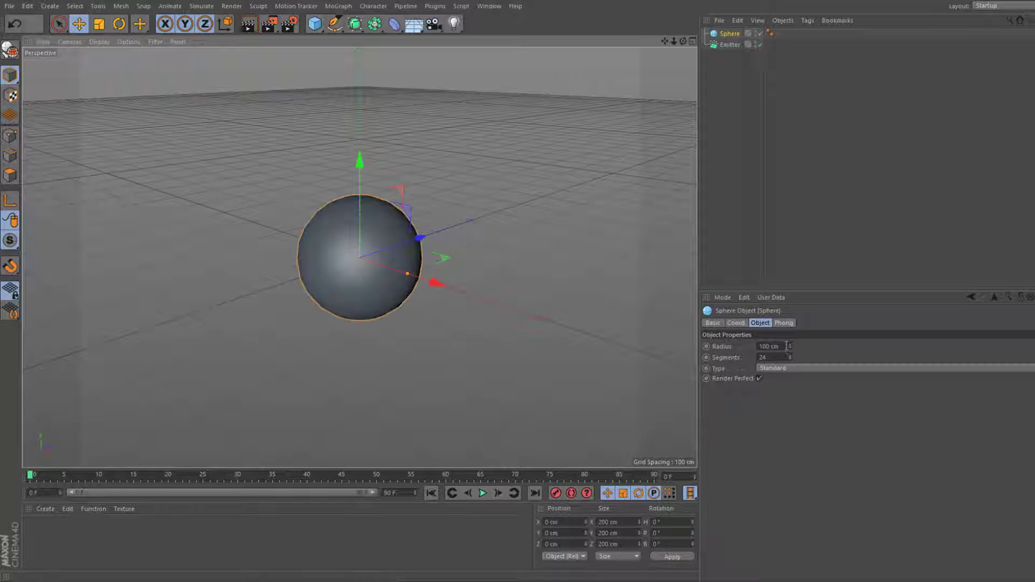
drag(785, 346, 446, 324)
text(12)
key(Return)
Select the emitter and raise it about 46 cm above the ground along the Y axis.
scroll(318, 264, up, 7)
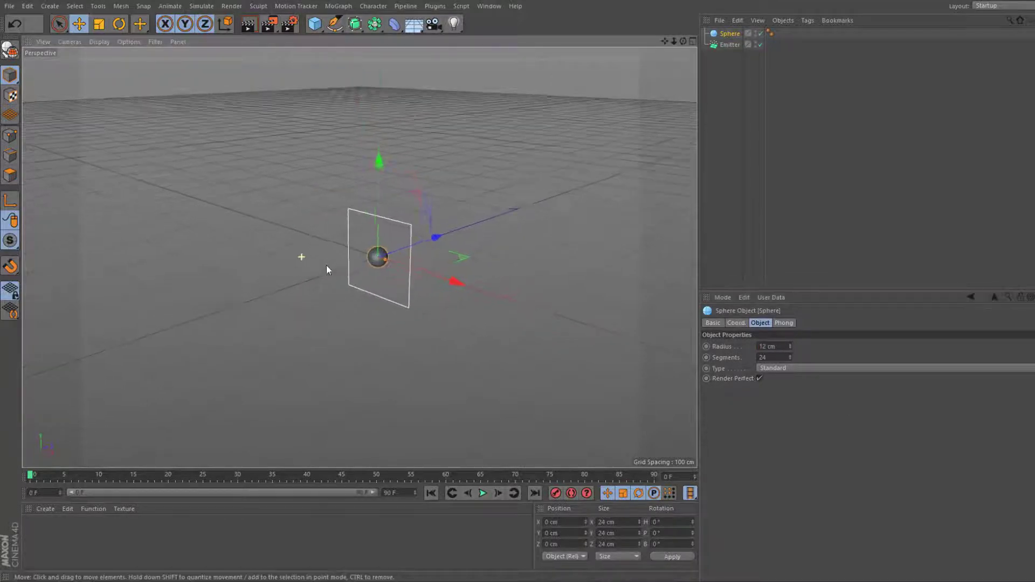
scroll(508, 244, down, 3)
click(724, 45)
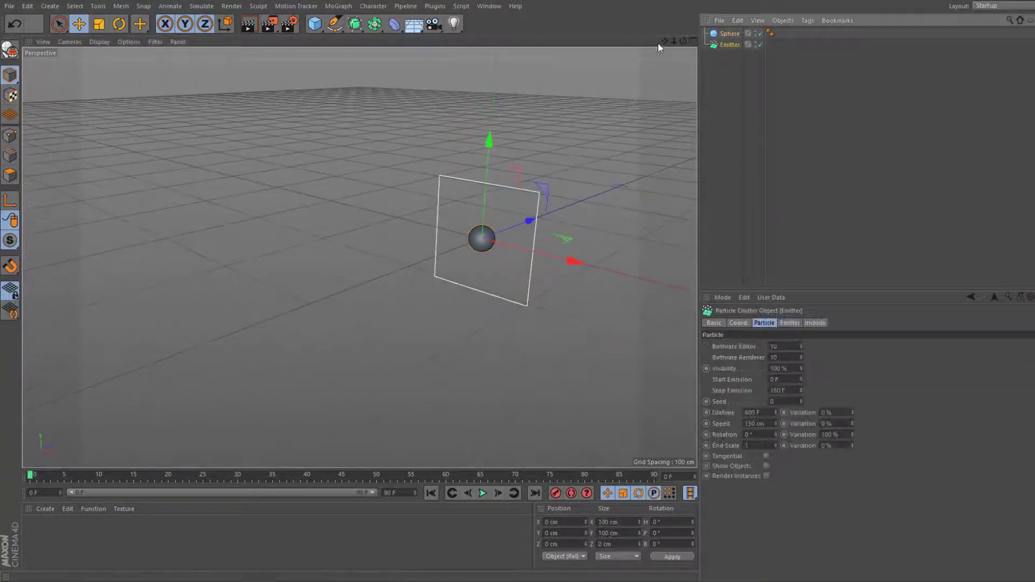
alt+middle_drag(418, 252, 335, 260)
drag(406, 154, 397, 100)
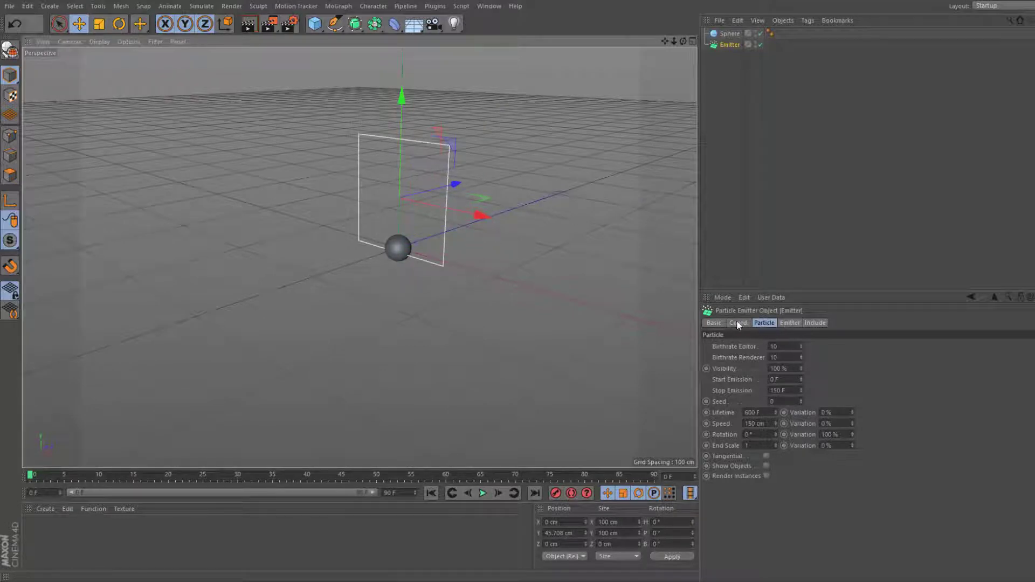
Set the emitter's X-Size and Y-Size to 200 cm each.
click(790, 322)
double_click(776, 357)
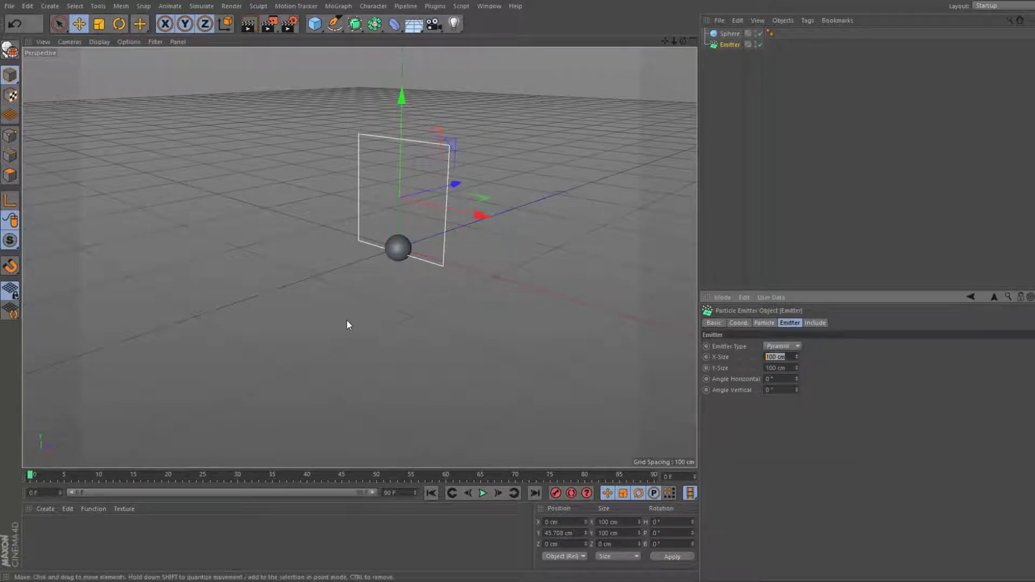
text(200)
key(Return)
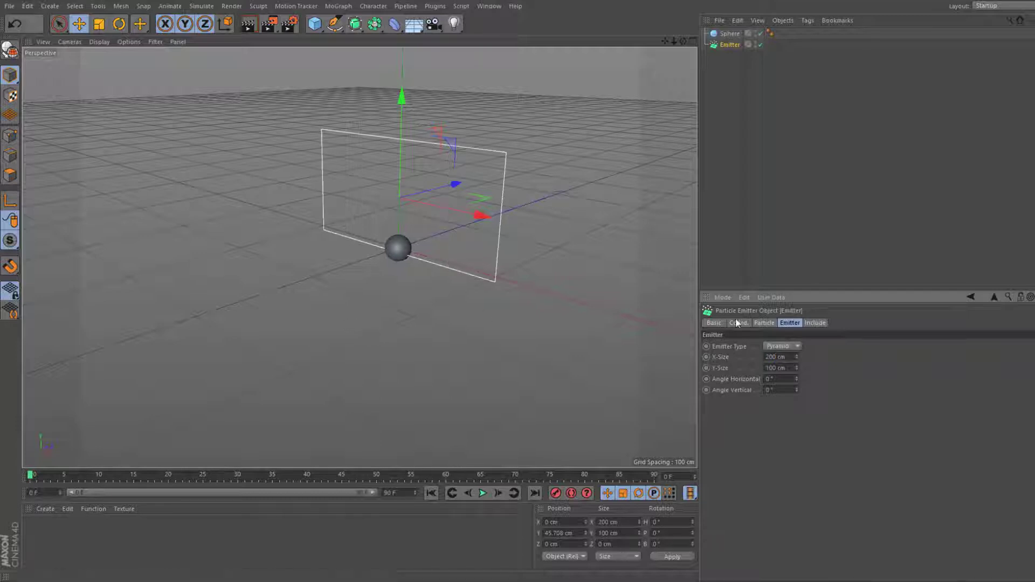
drag(791, 367, 318, 363)
text(1)
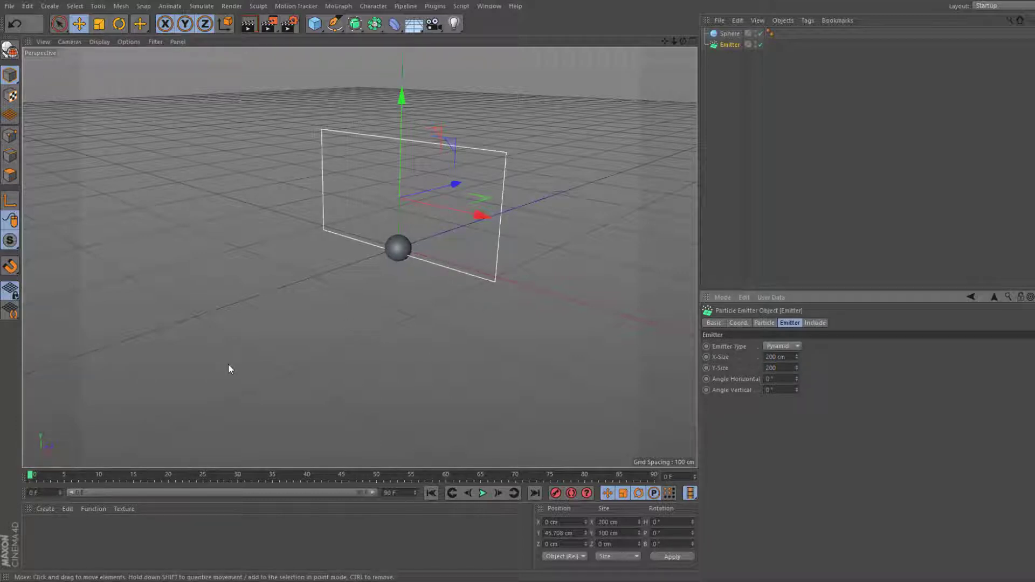
text(00)
key(Return)
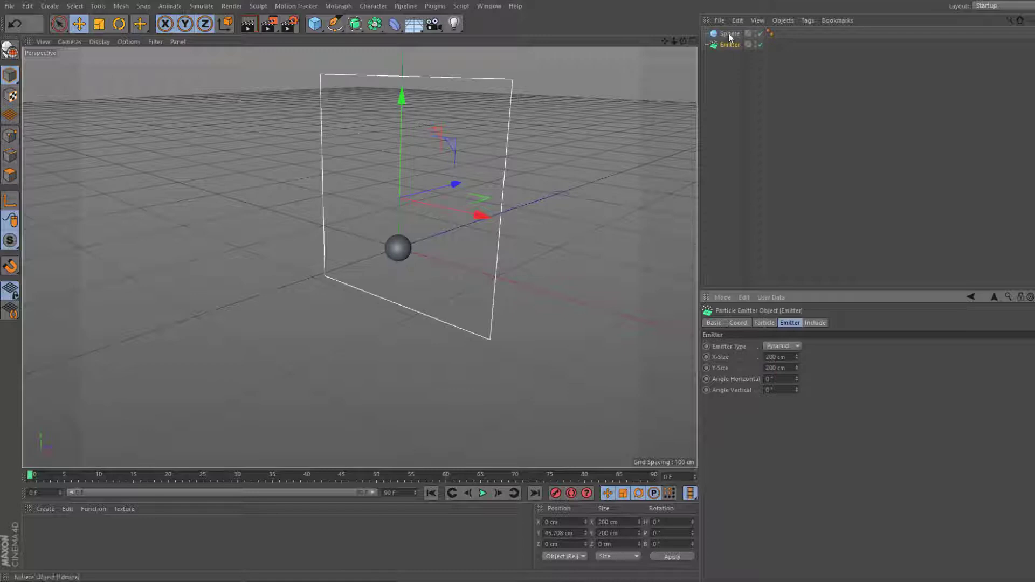
Make the sphere a child of the emitter and enable Show Objects in the emitter's particle settings.
drag(730, 44, 730, 44)
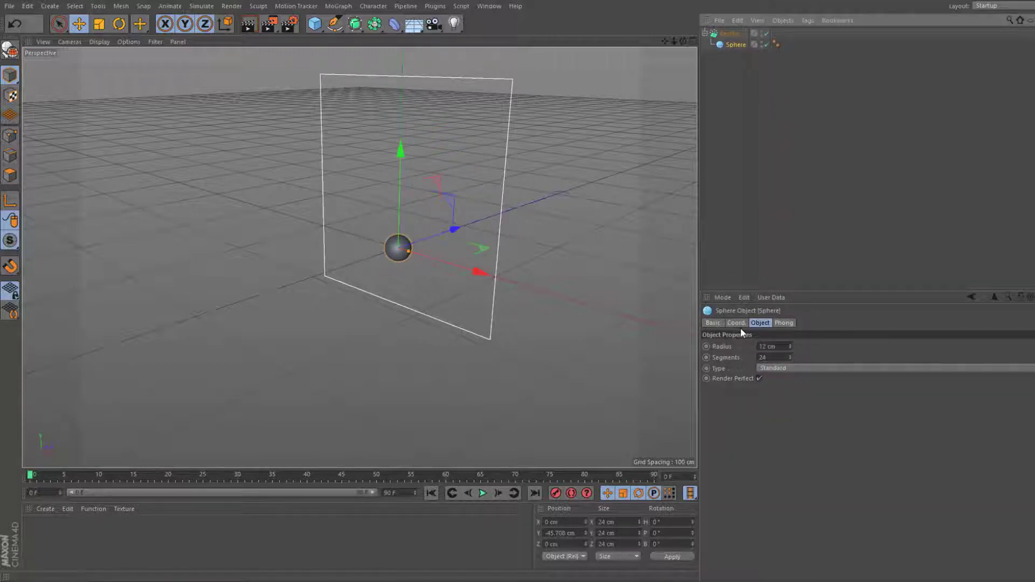
click(729, 34)
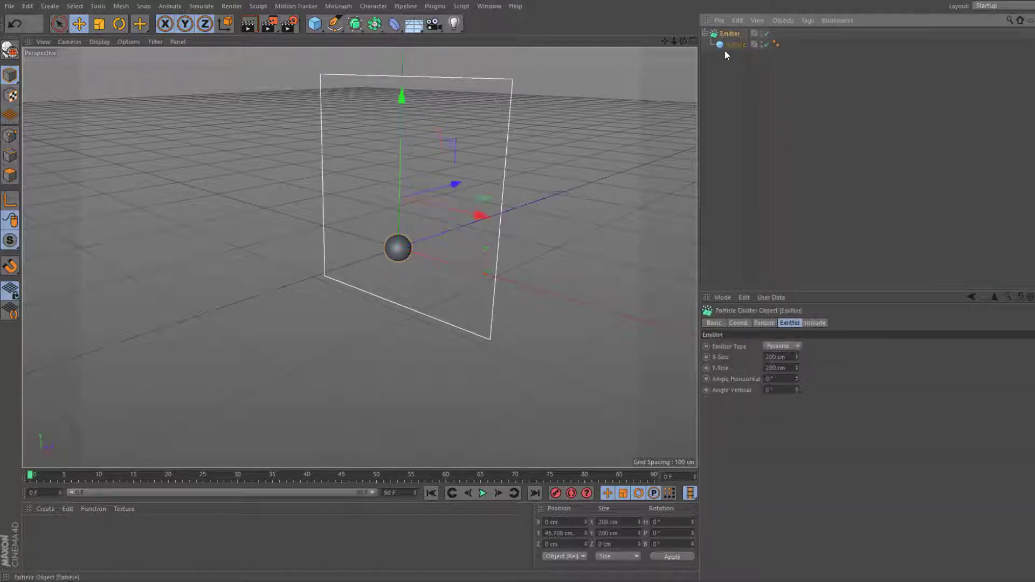
click(760, 323)
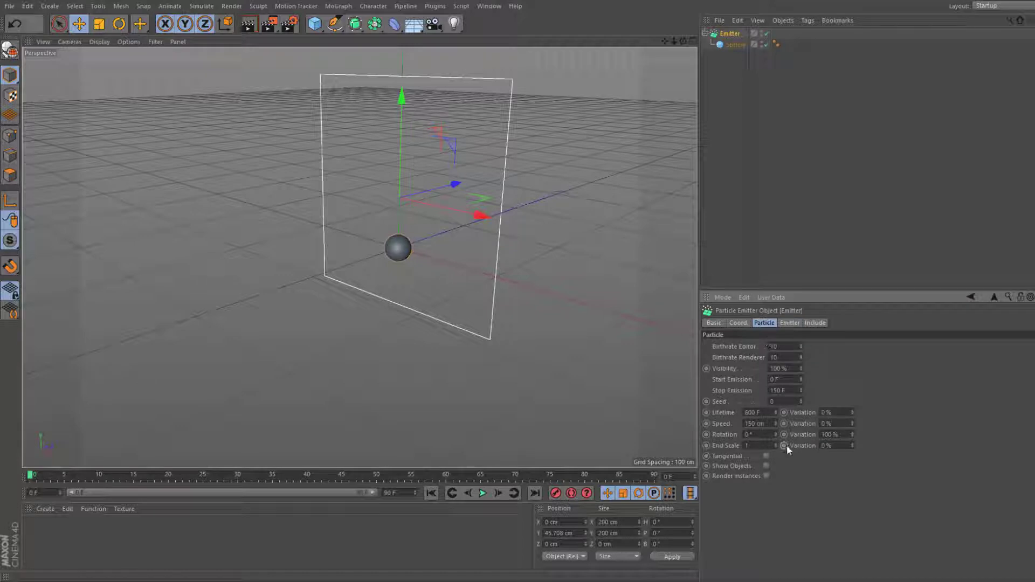
click(764, 466)
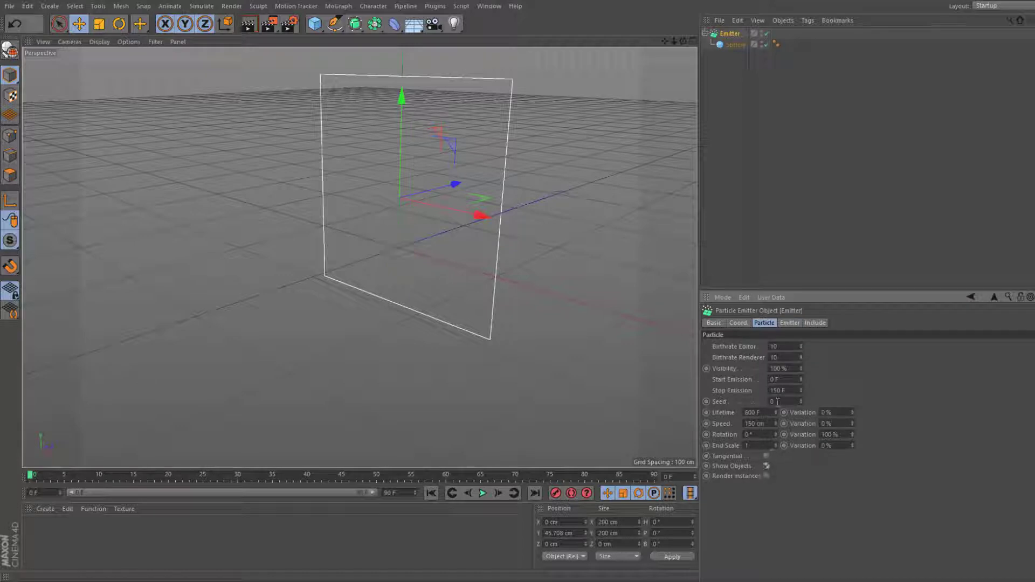
Set both the editor and the renderer birthrate of the emitter to 100.
click(786, 349)
text(5)
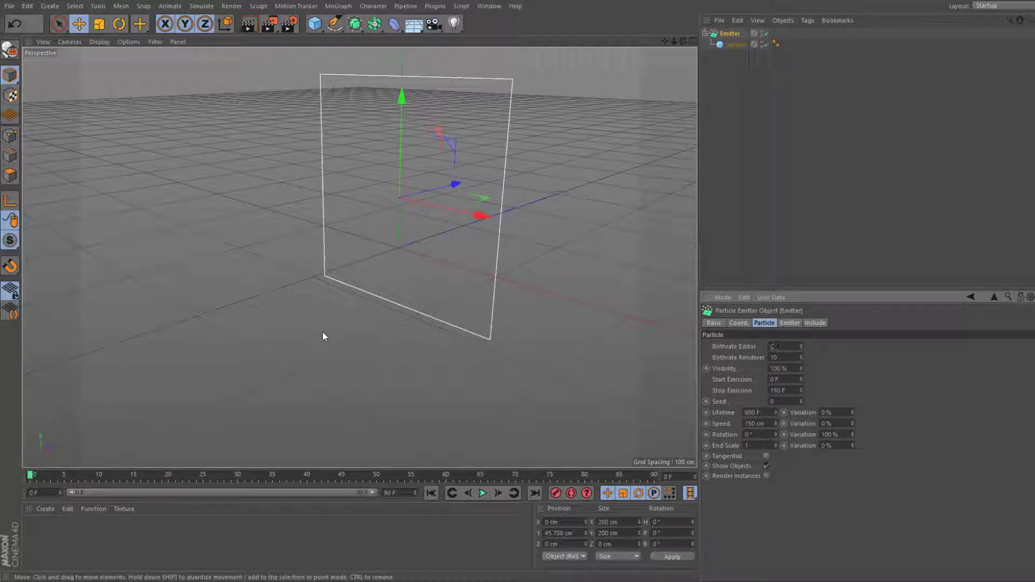
text(00)
key(Return)
text(1)
Play the particle animation, stop it and view the emitted spheres from the side.
click(482, 493)
scroll(477, 319, down, 3)
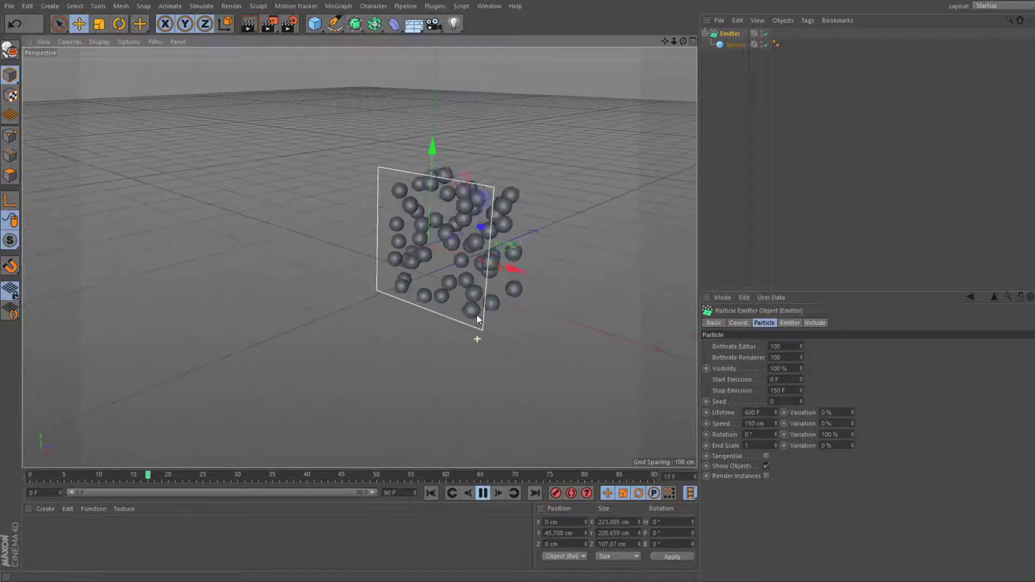
click(488, 493)
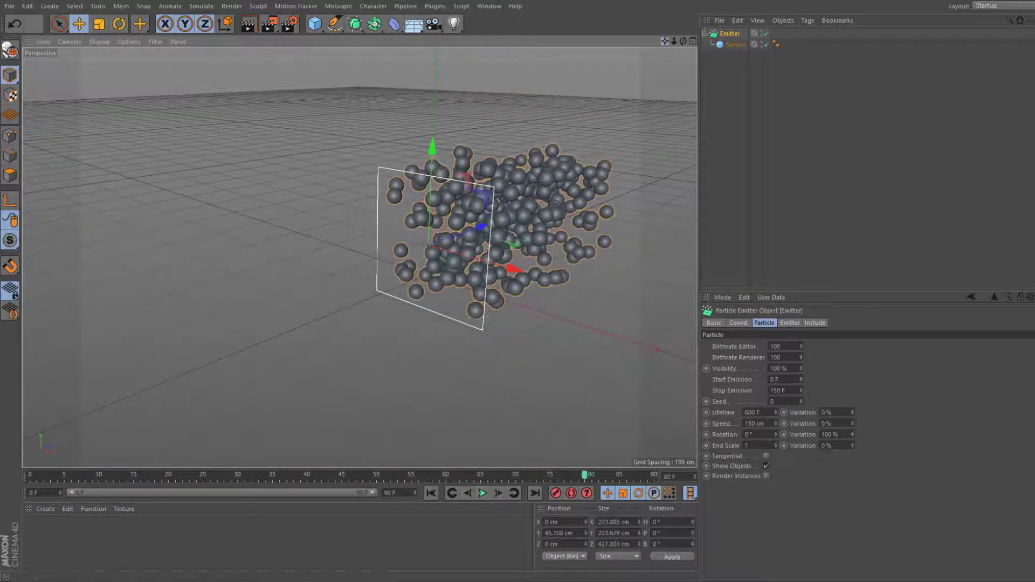
drag(682, 41, 592, 53)
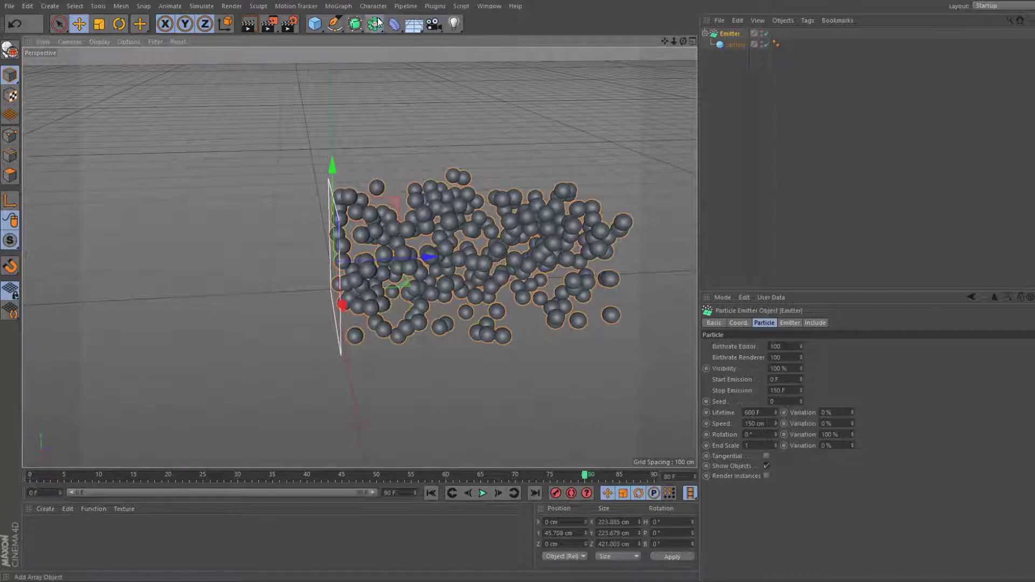
Add a Metaball object, make the emitter its child and play back the merged particles.
drag(375, 23, 437, 86)
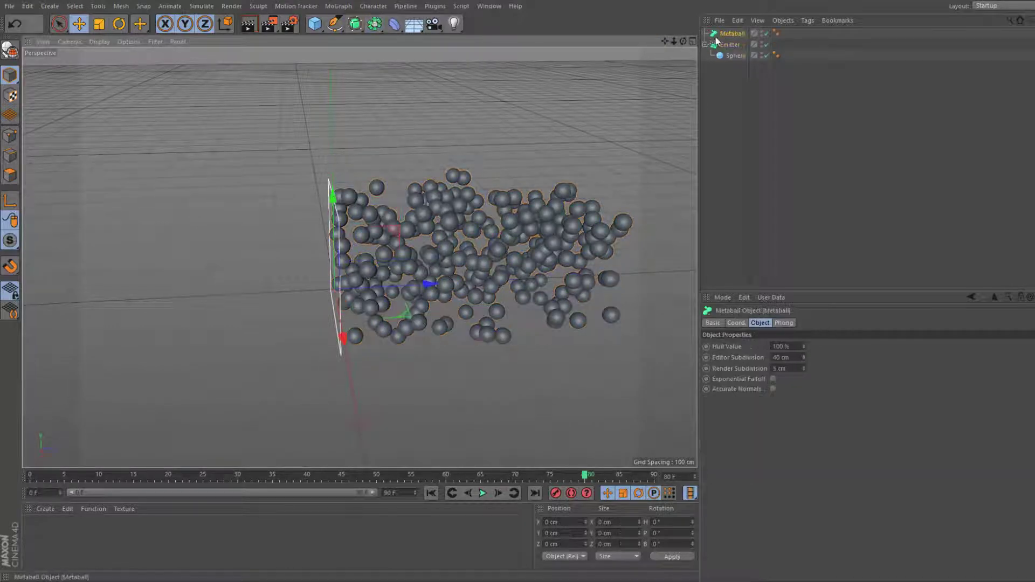
drag(724, 44, 734, 36)
click(481, 494)
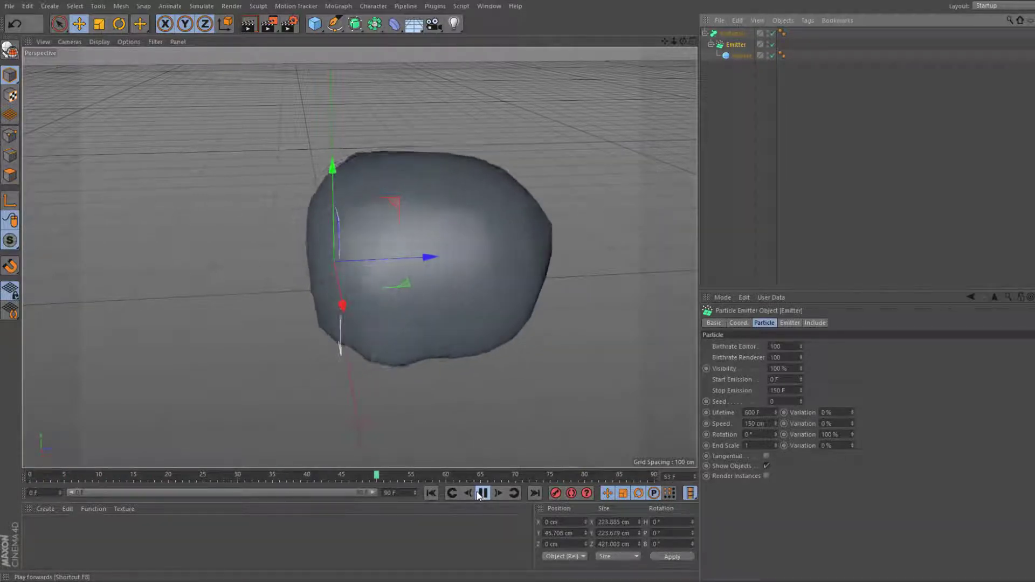
click(482, 494)
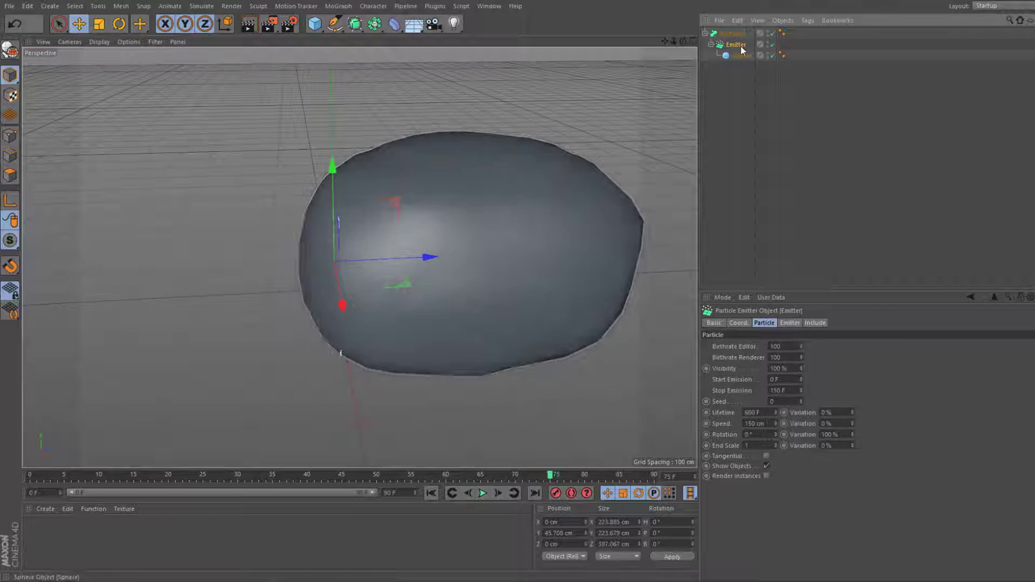
Raise the Metaball object to a Y position of about 202 cm.
click(353, 206)
drag(334, 198, 334, 65)
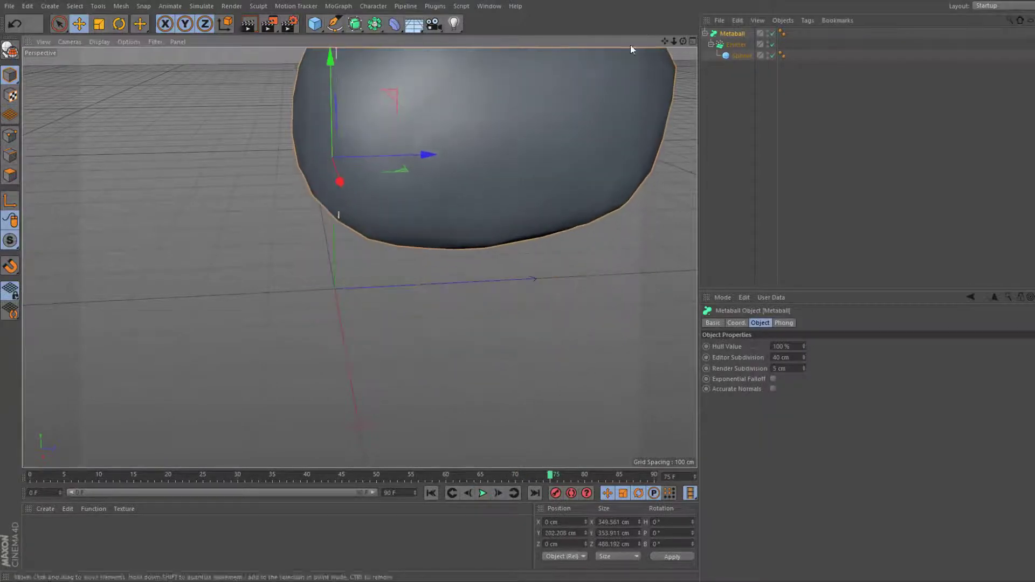
drag(664, 41, 528, 158)
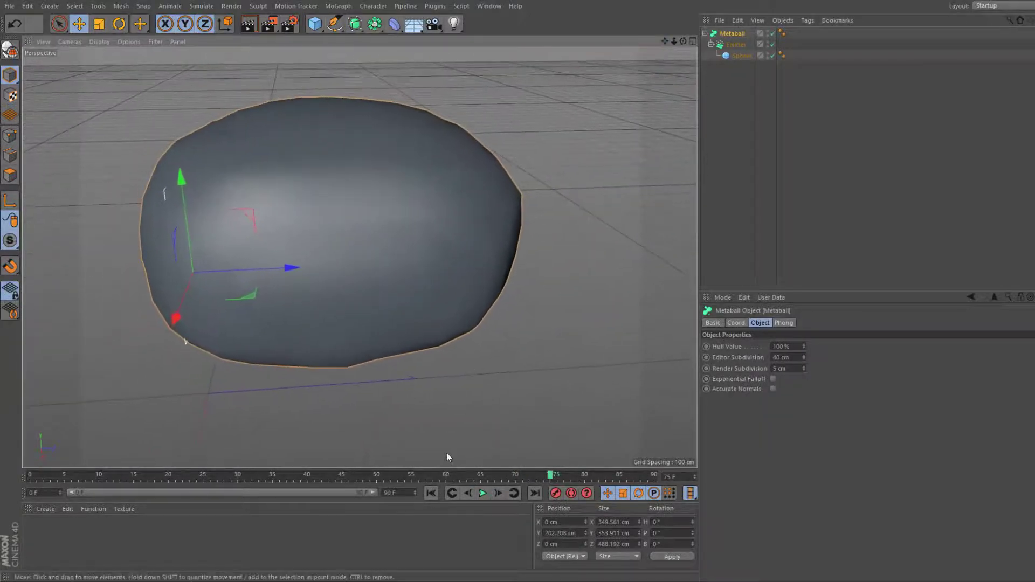
Extend the timeline and its visible preview range to 240 frames, and return the playhead to frame 7.
double_click(397, 492)
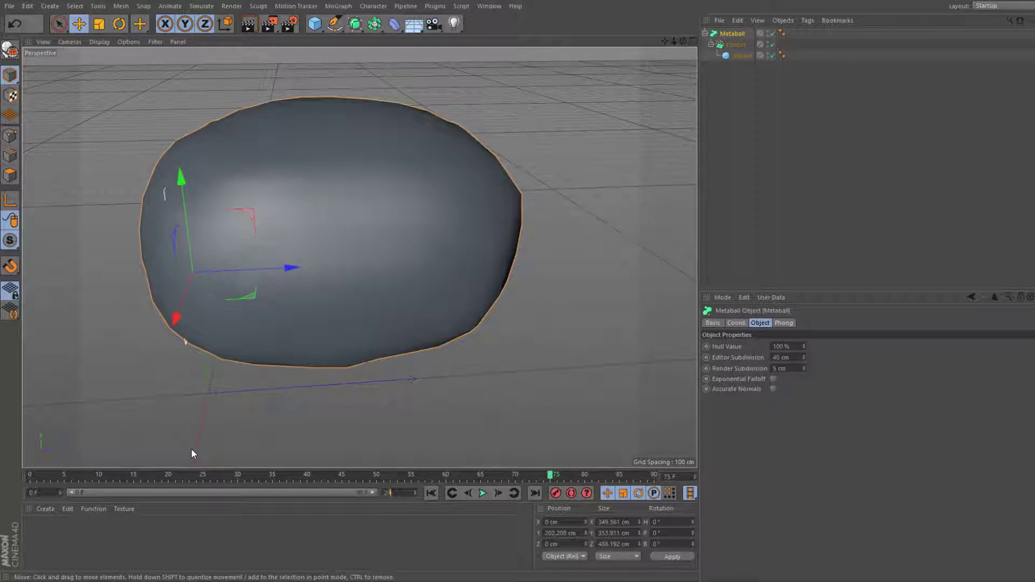
text(240)
key(Return)
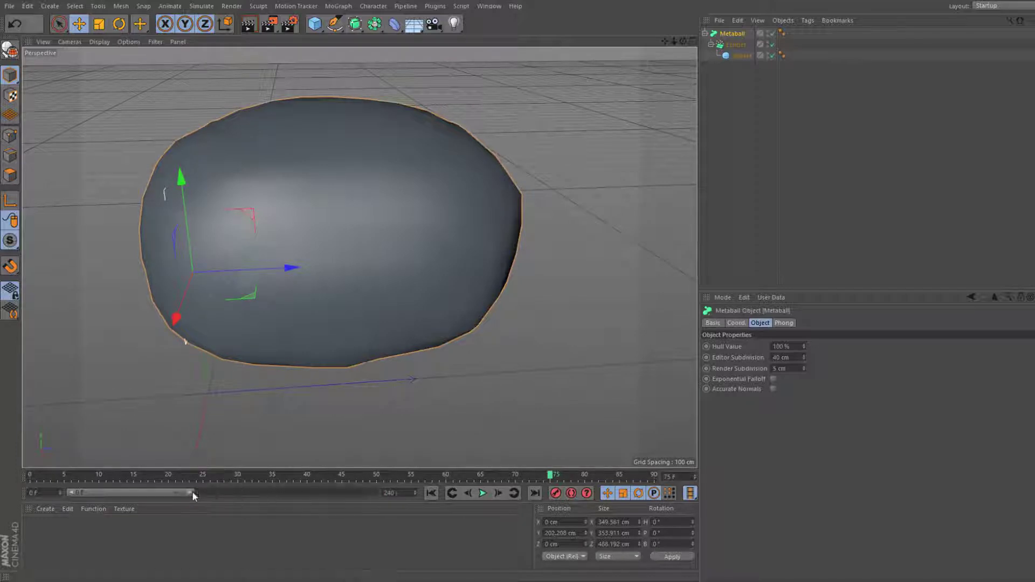
double_click(191, 493)
drag(231, 478, 46, 422)
Add a Gravity object and play the animation to examine the falling fluid from the opposite side.
scroll(509, 355, down, 6)
drag(664, 41, 574, 46)
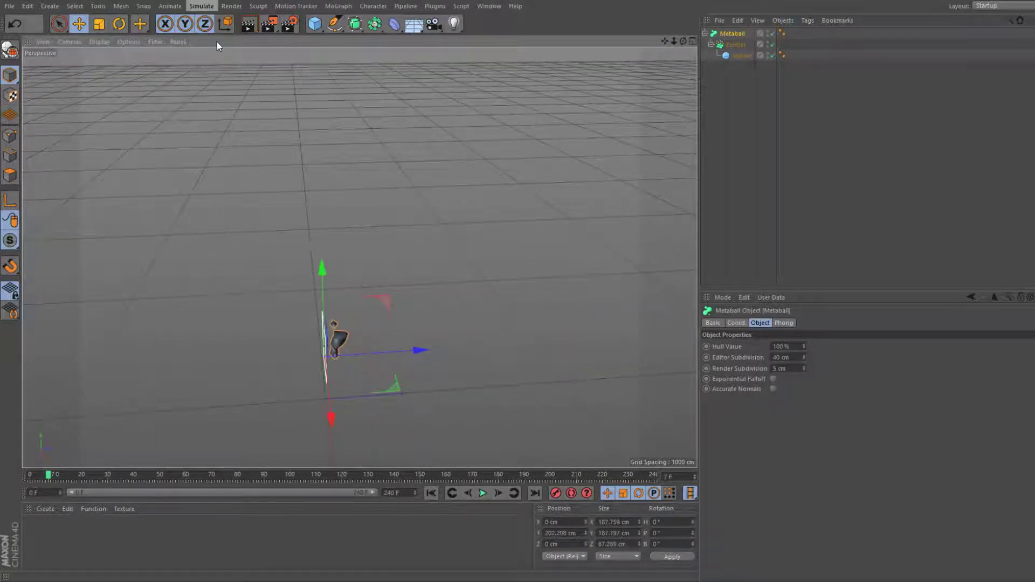
click(283, 106)
click(482, 493)
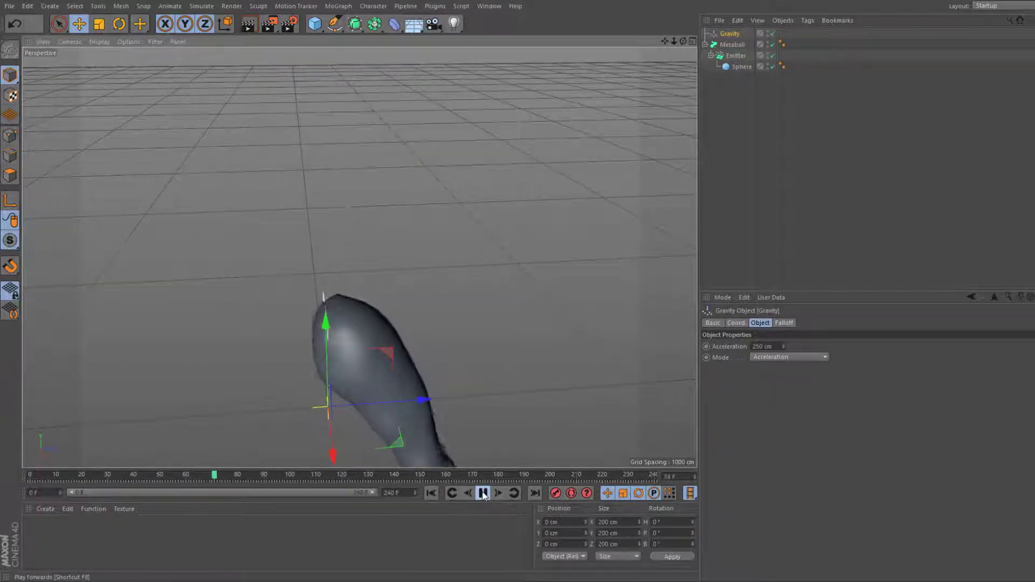
scroll(491, 364, down, 3)
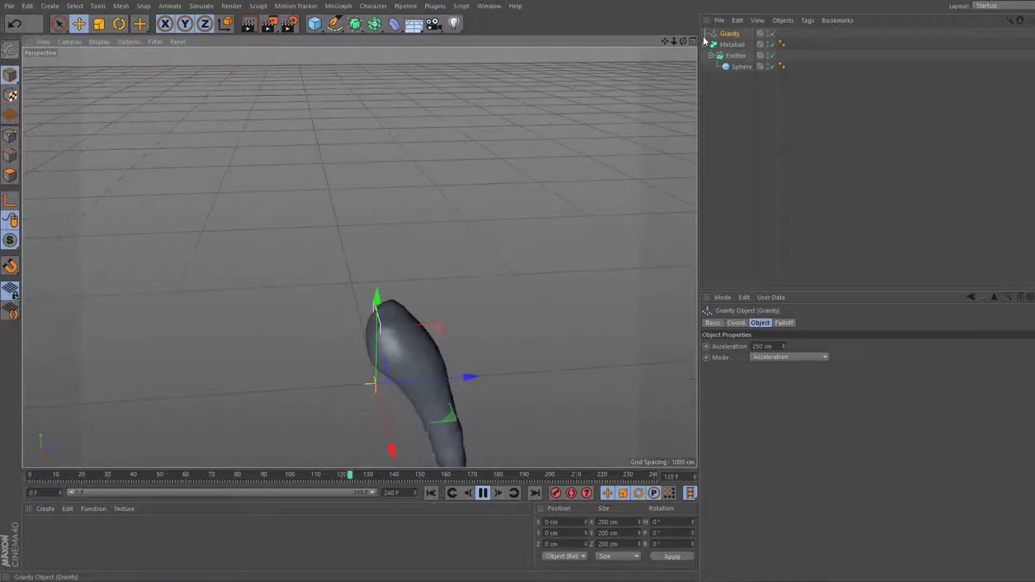
drag(682, 41, 458, 38)
alt+drag(359, 258, 390, 235)
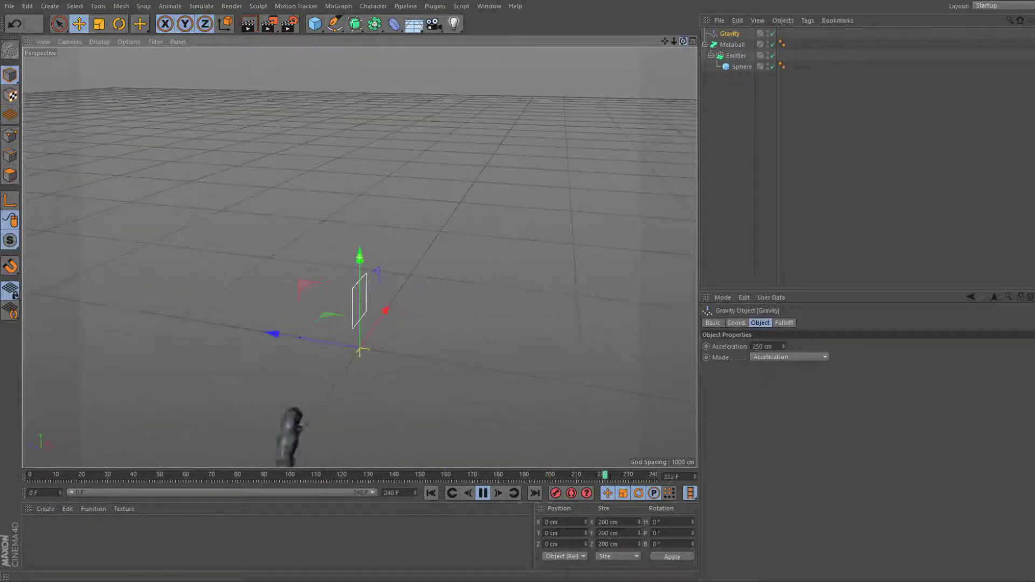
Raise the Gravity and Metaball objects together to a Y position of about 856 cm.
ctrl+click(732, 44)
drag(354, 256, 352, 86)
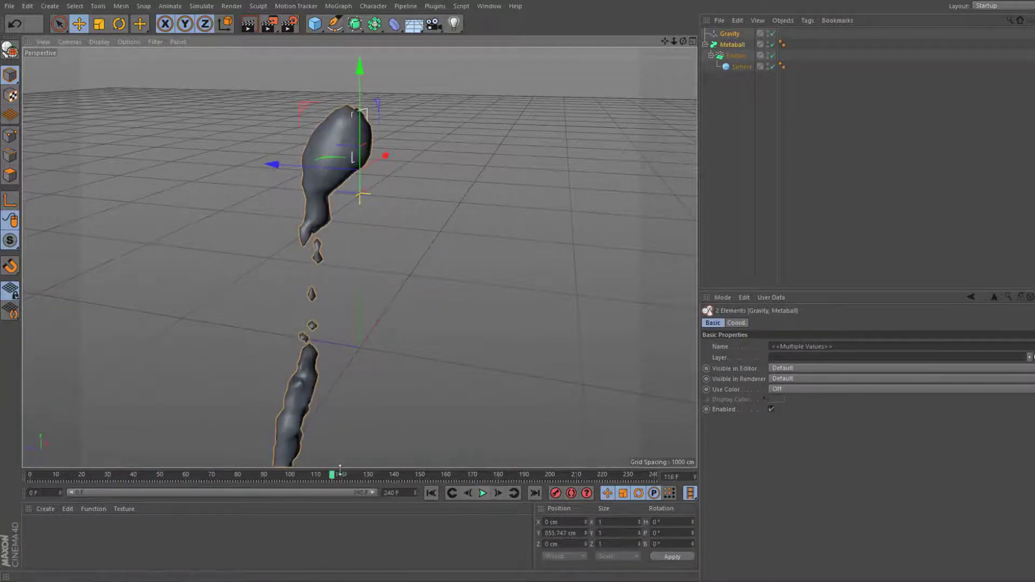
click(483, 492)
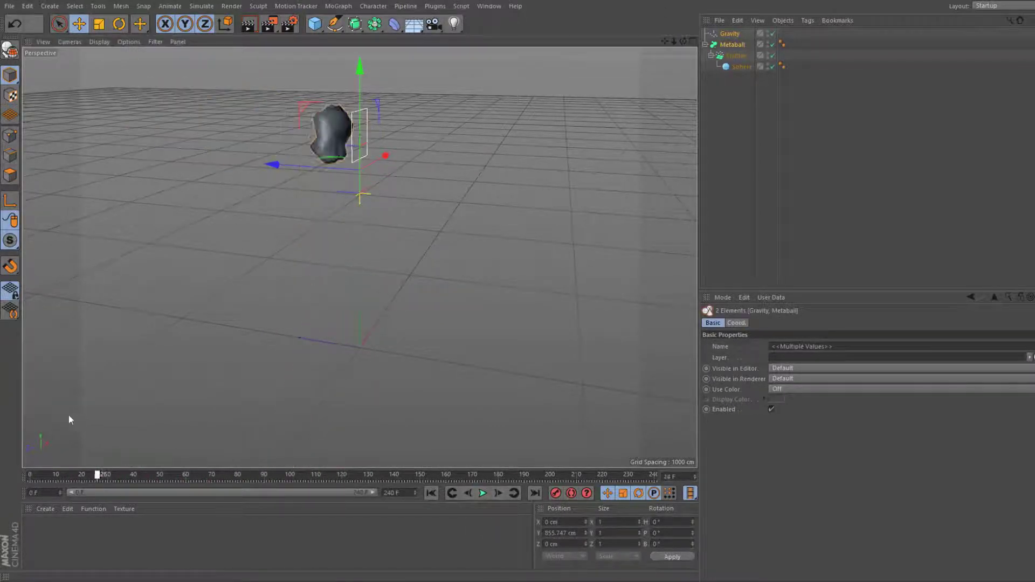
Scrub the animation back to frame 0.
drag(69, 415, 67, 415)
drag(663, 40, 808, 76)
drag(65, 475, 5, 457)
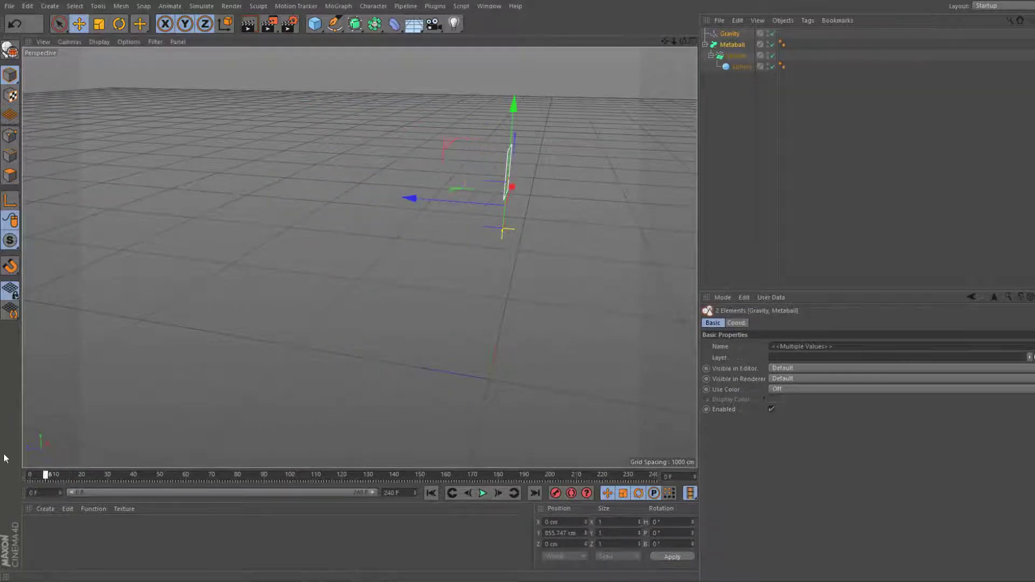
Create a new material with 100% color brightness and Transparency enabled for a clear, water-like look.
click(134, 526)
double_click(43, 535)
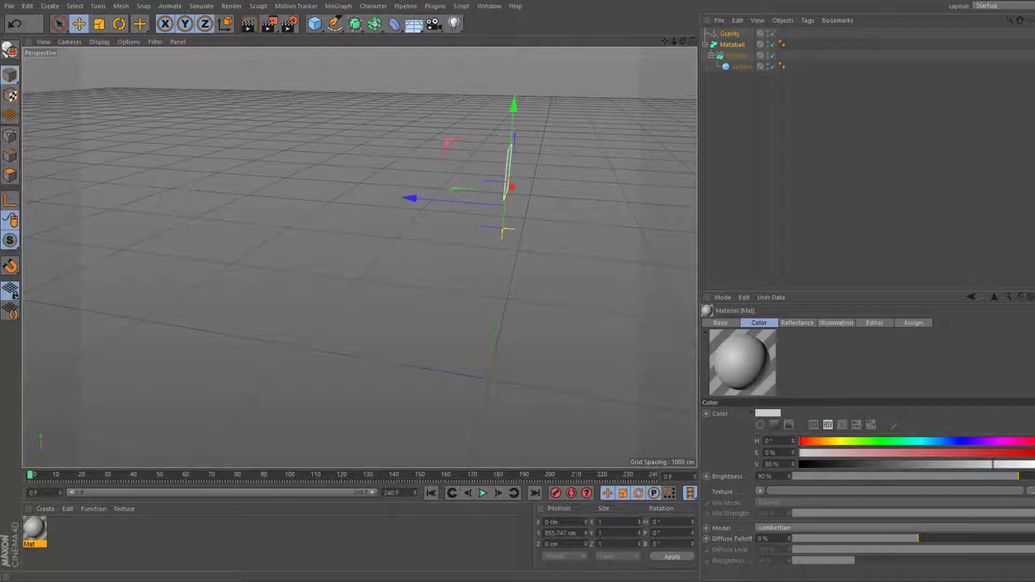
key(ctrl+z)
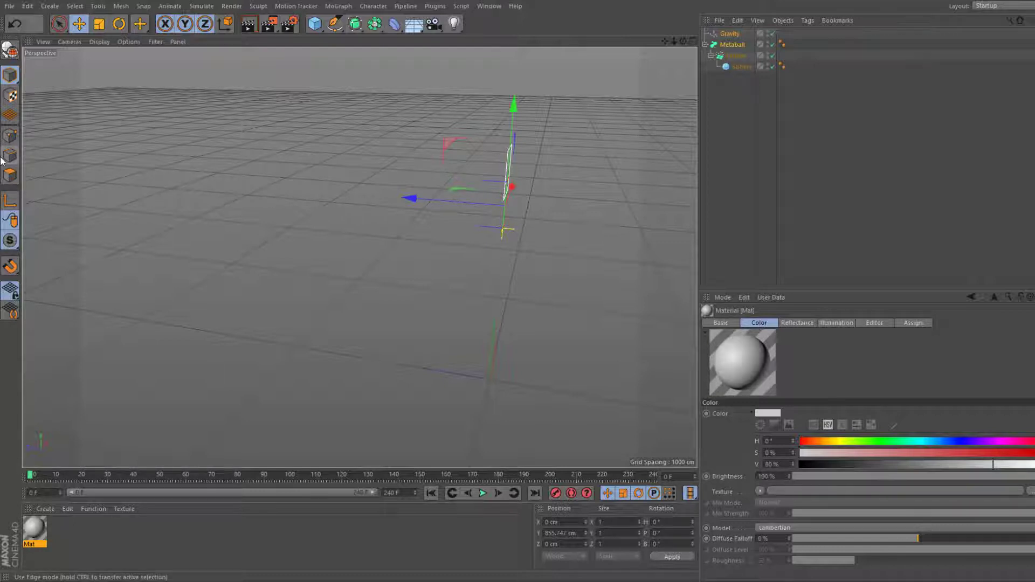
key(ctrl+z)
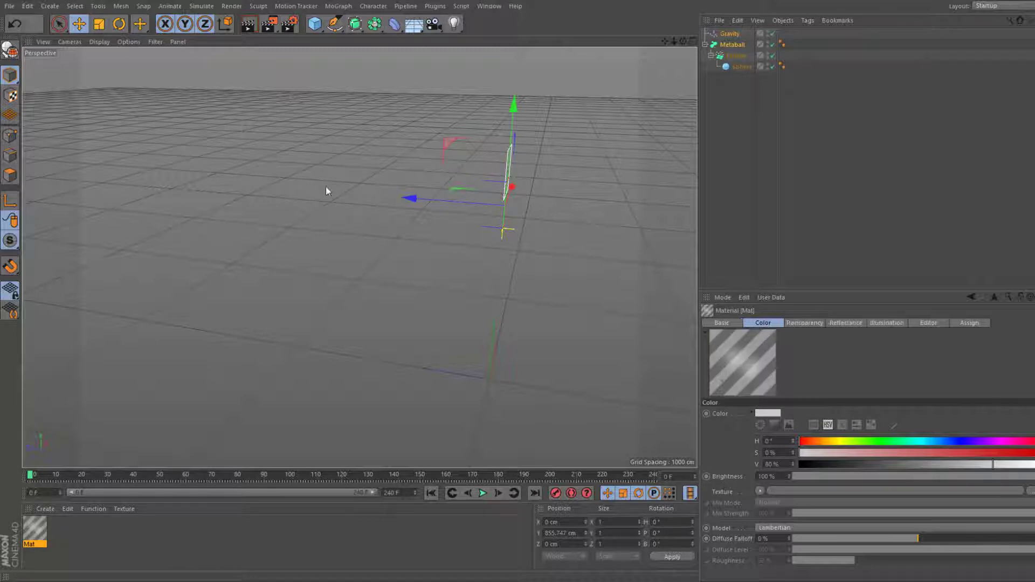
key(ctrl+z)
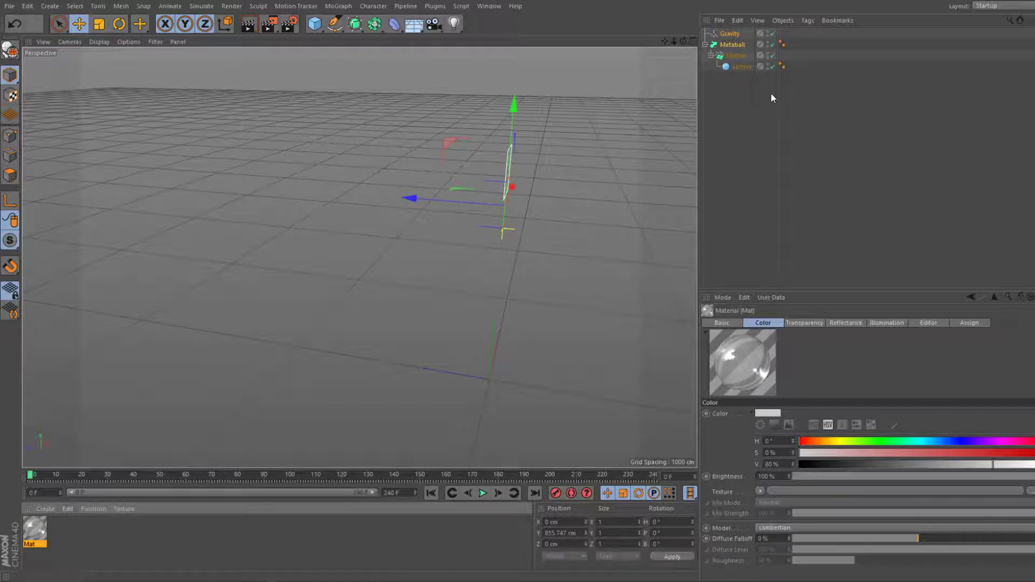
Assign the transparent material to the Metaball and play the animation to about frame 114.
click(483, 494)
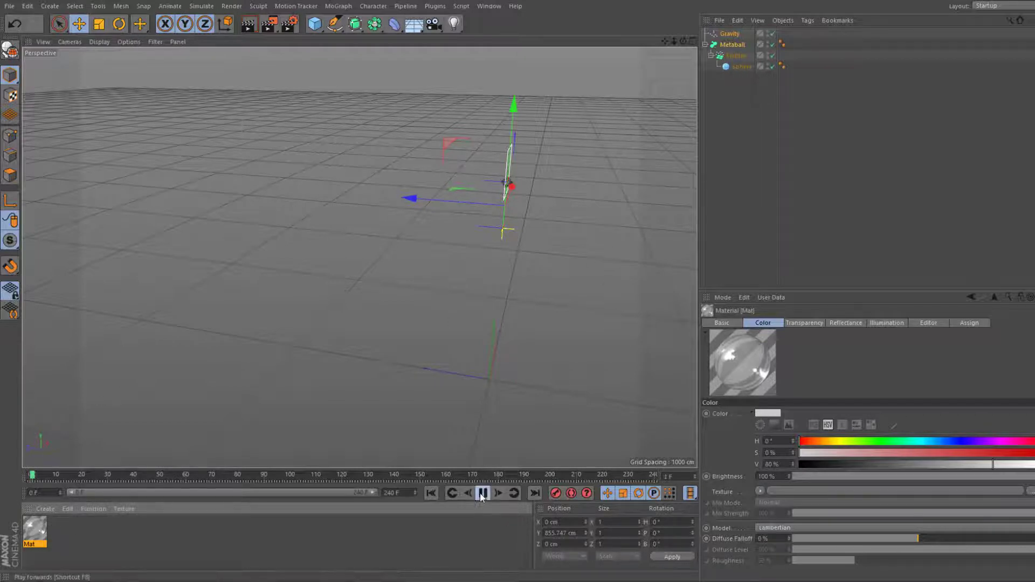
click(482, 493)
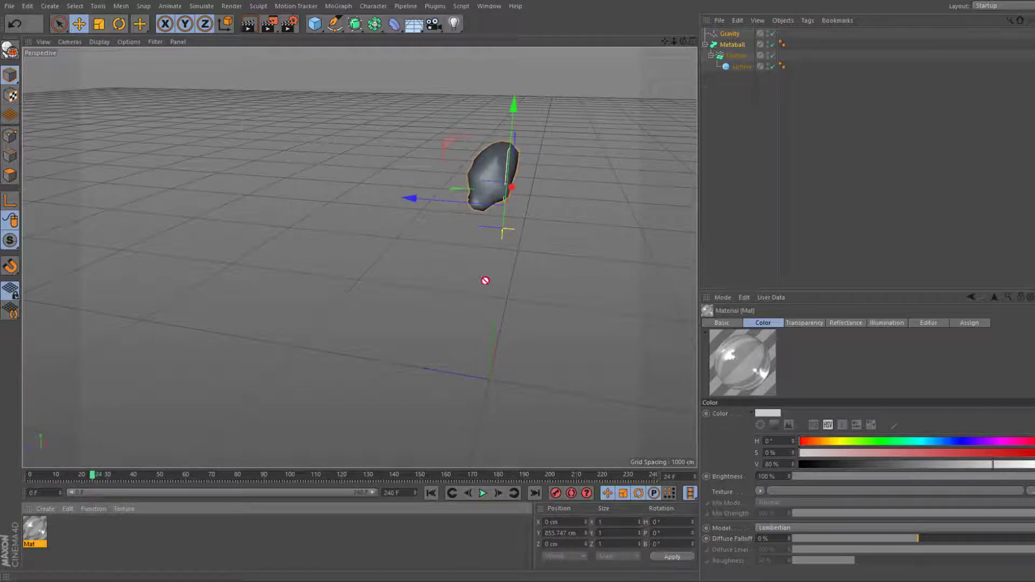
drag(485, 280, 734, 43)
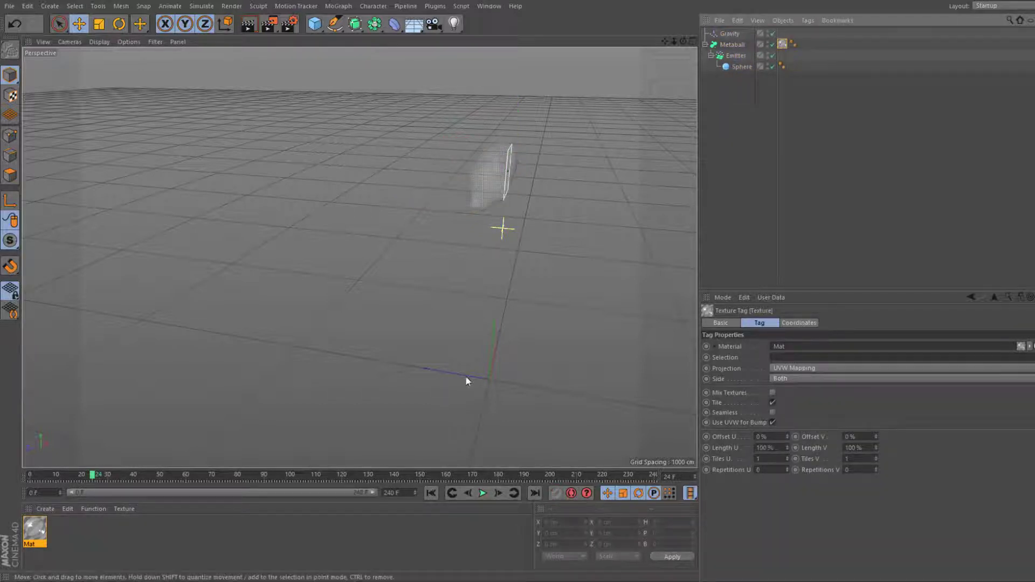
click(481, 494)
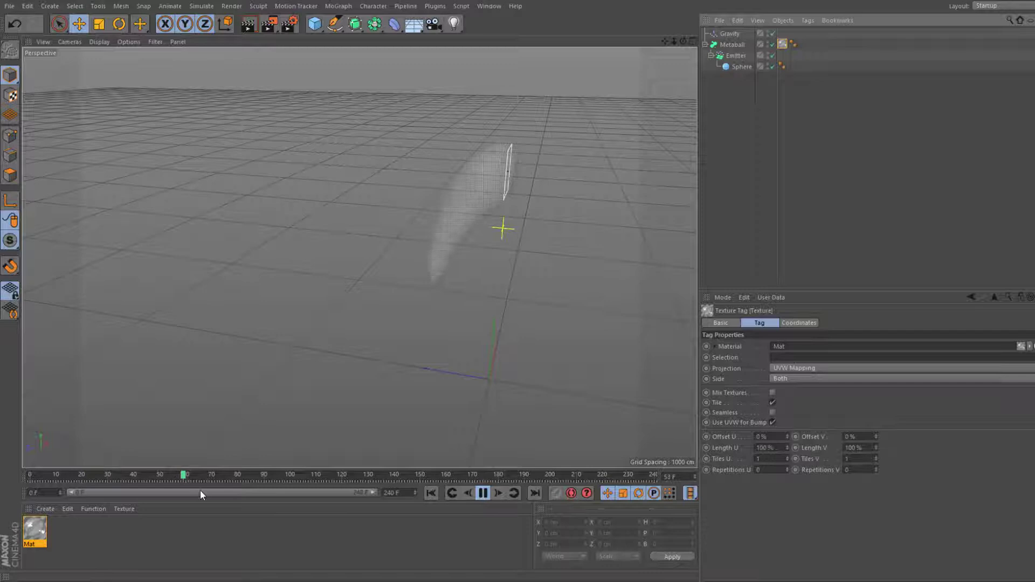
click(482, 493)
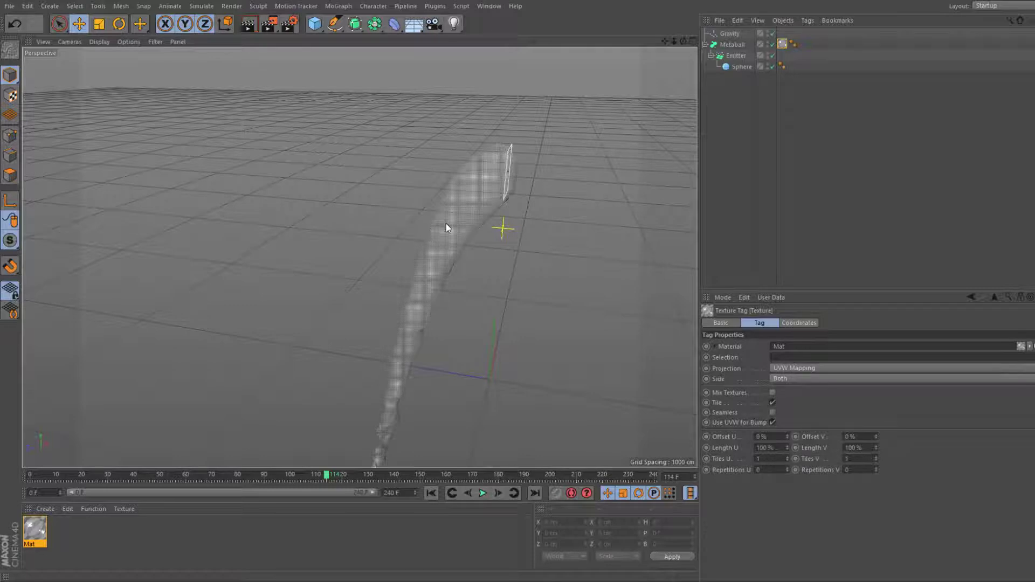
Add a Physical Sky and set the water material's color value (V) to 100%.
click(37, 537)
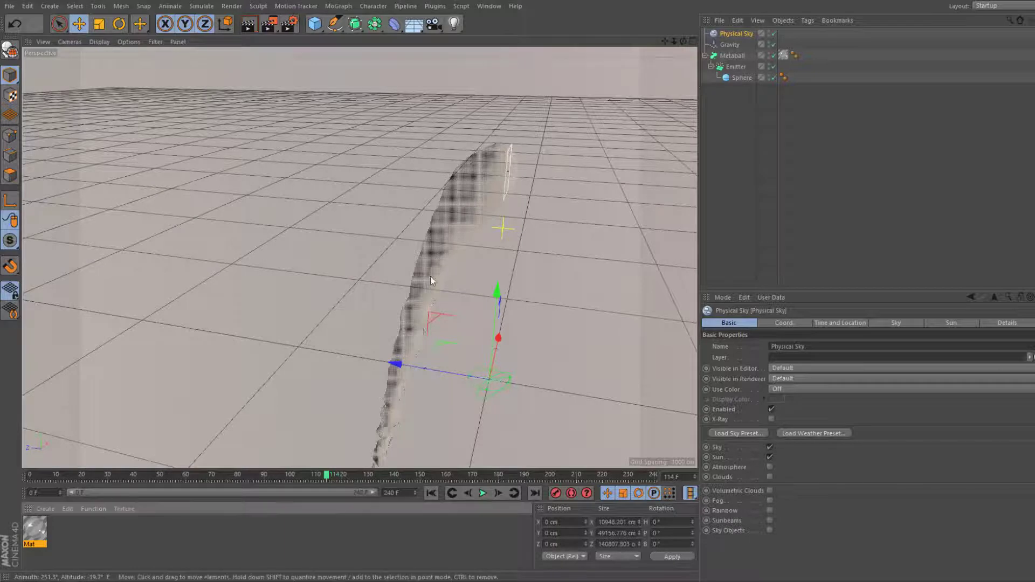
click(33, 535)
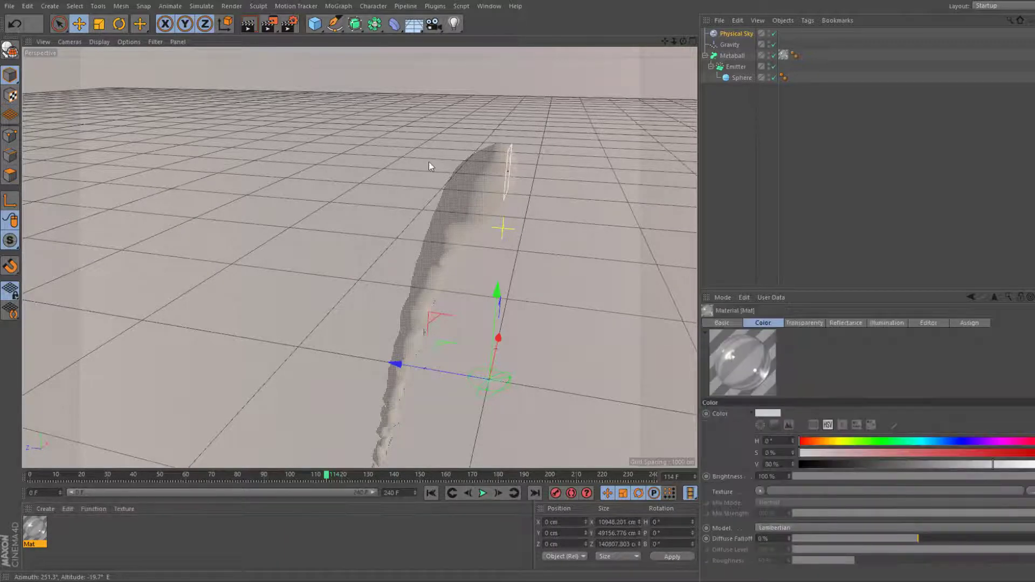
key(ctrl+z)
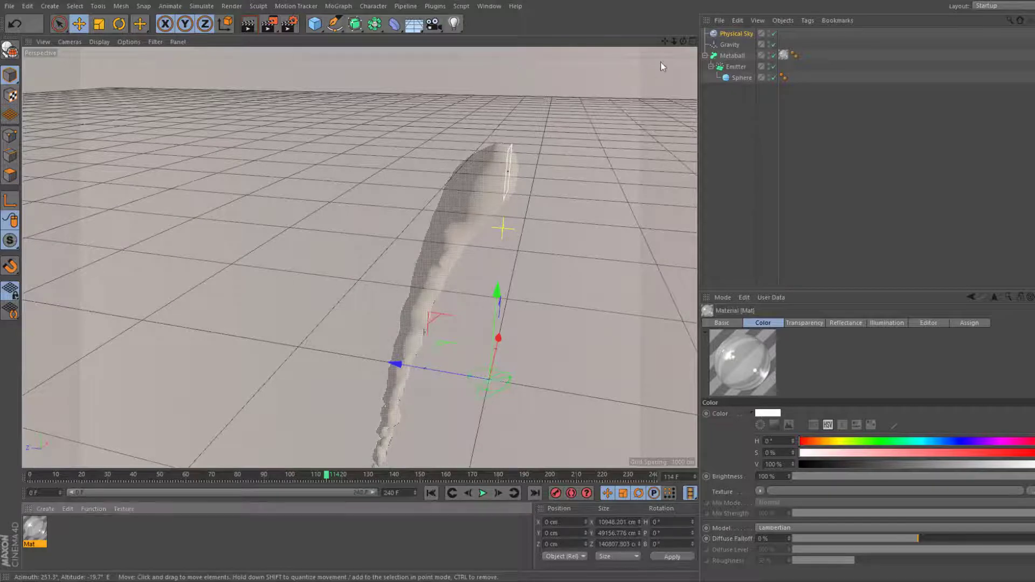
Raise the Physical Sky, Gravity and Metaball together to a Y position of about 1031 cm.
drag(683, 42, 644, 43)
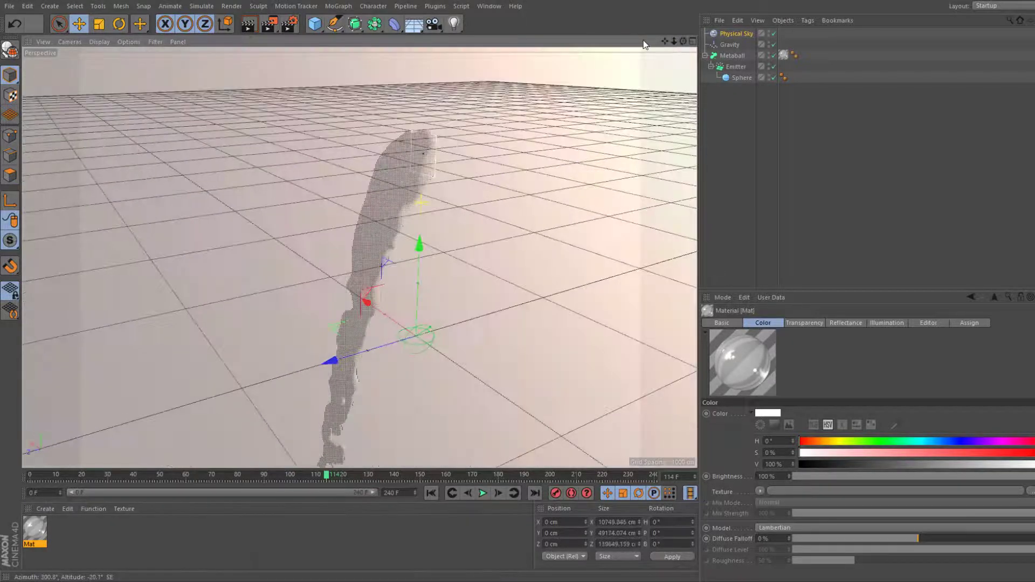
shift+click(727, 58)
drag(421, 160, 430, 57)
drag(666, 41, 699, 51)
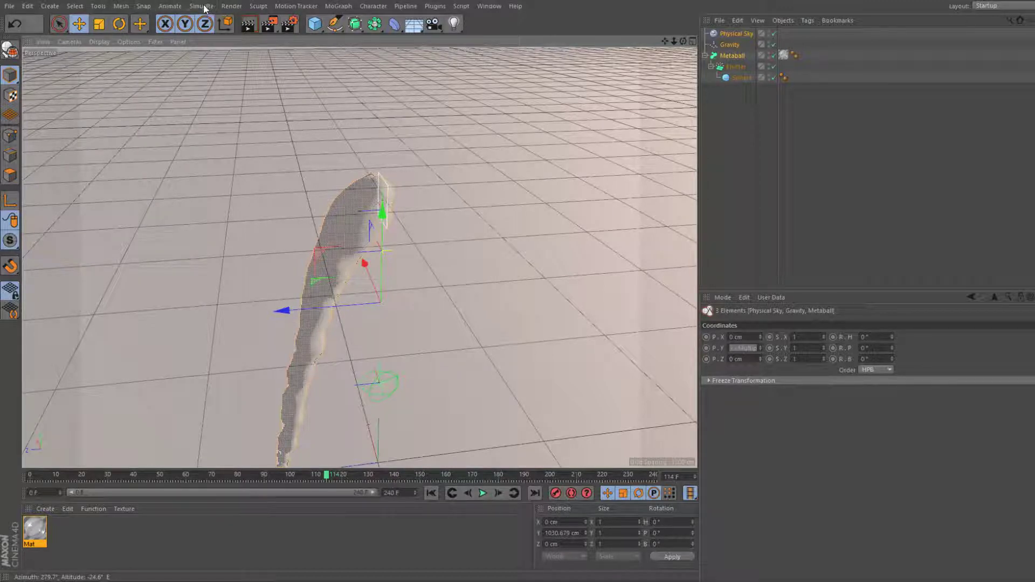
Add a Deflector and move it into the falling stream at about Y 981 cm and Z 544 cm.
click(289, 82)
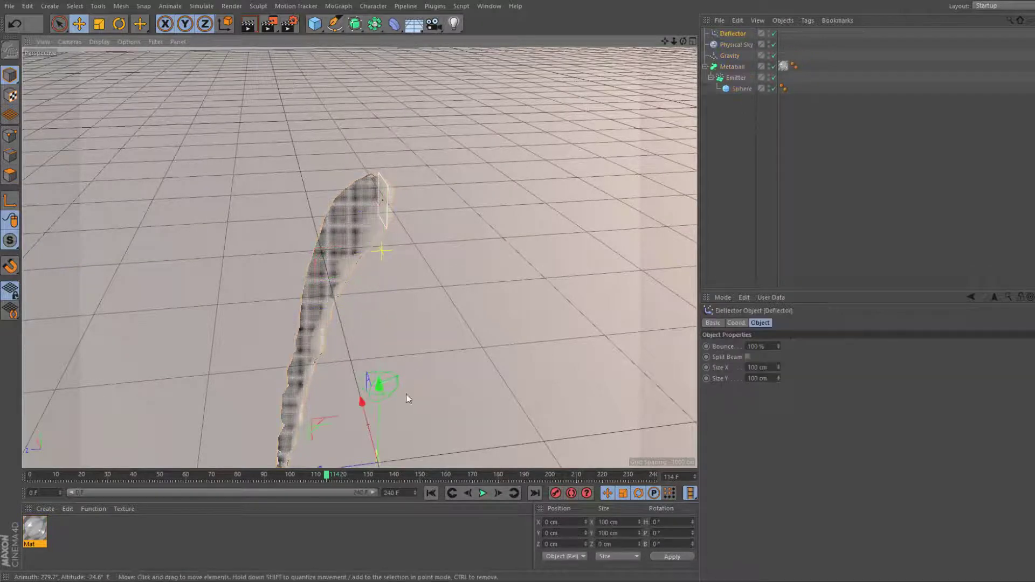
drag(381, 356, 388, 250)
drag(352, 307, 277, 314)
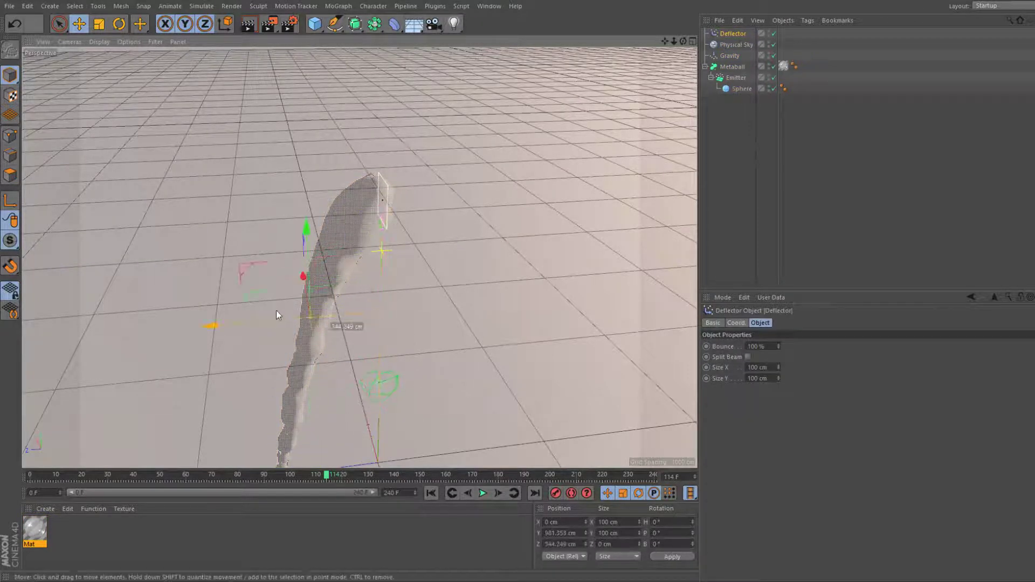
Set the Deflector's Size X and Size Y to 500 cm.
drag(773, 367, 704, 356)
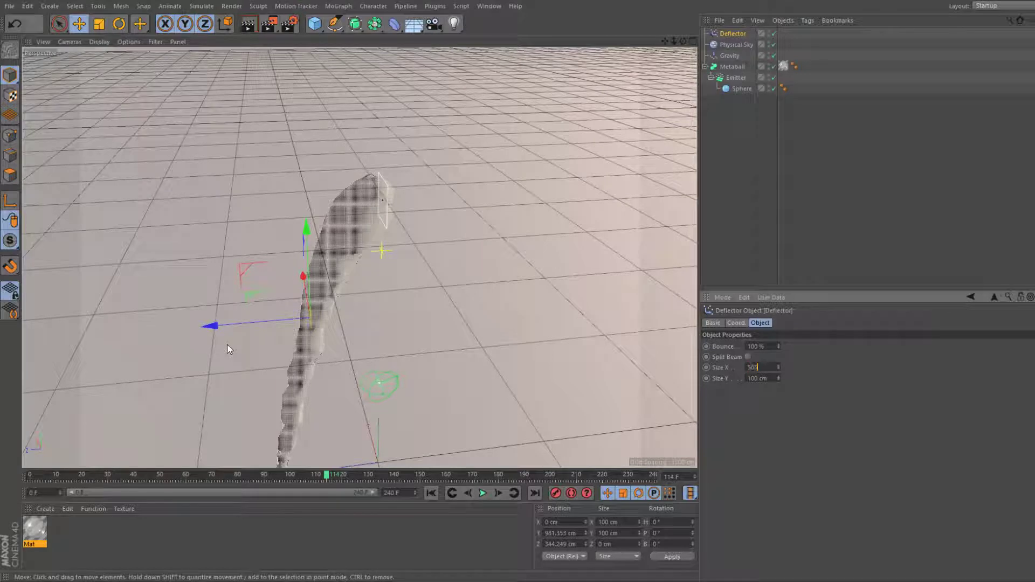
key(Return)
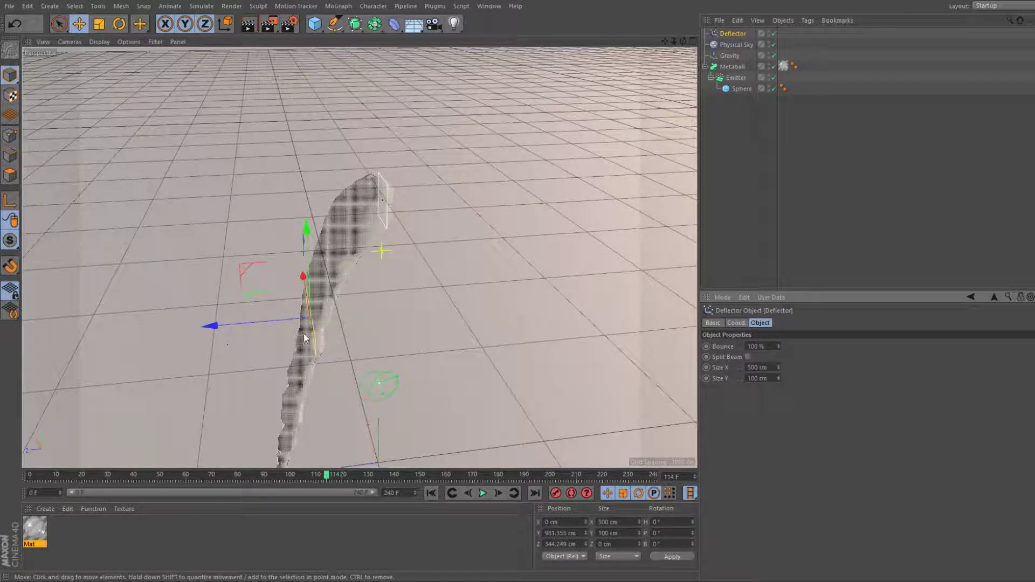
double_click(771, 376)
key(Return)
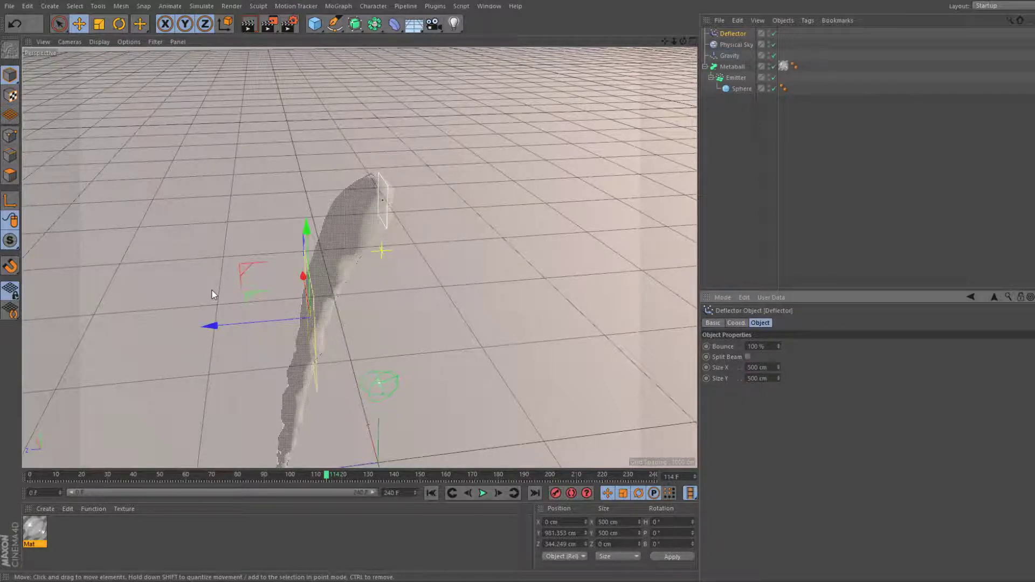
Rotate the Deflector to a pitch of about 79° so it lies nearly flat under the stream.
click(118, 25)
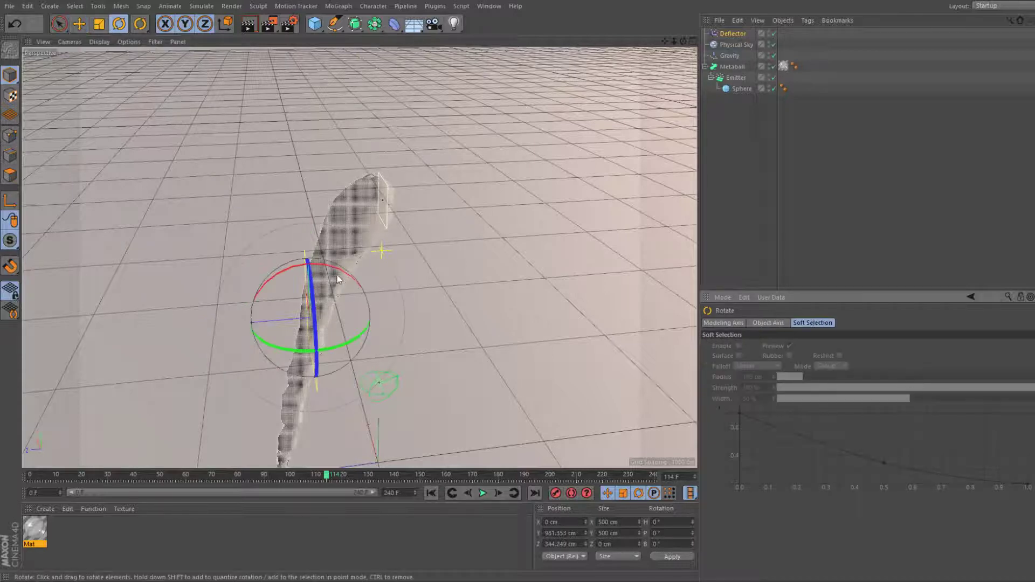
drag(339, 279, 425, 318)
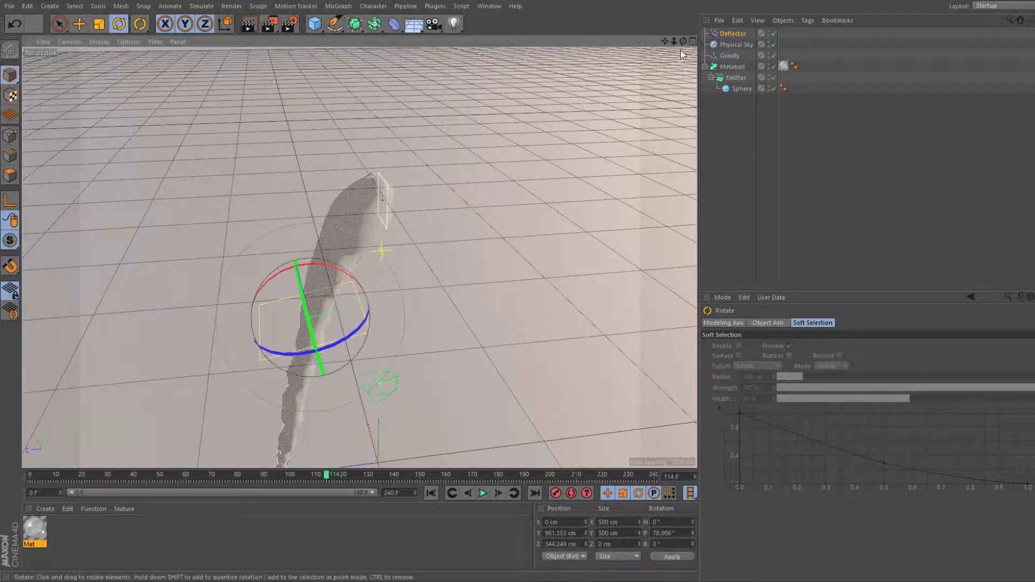
drag(683, 41, 828, 24)
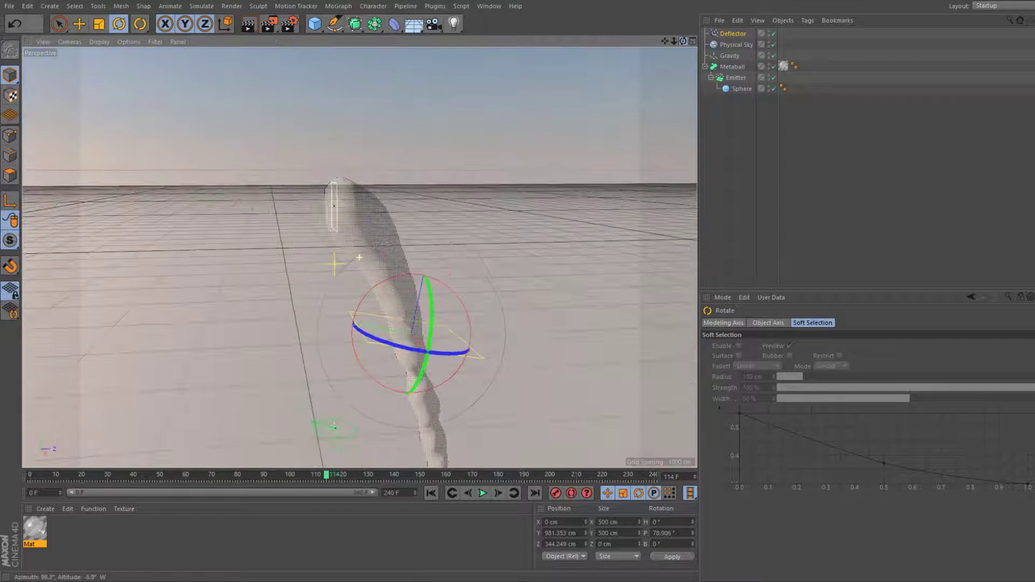
Play the animation from frame 0 and examine how the fluid bounces off the Deflector from several angles.
drag(326, 475, 2, 453)
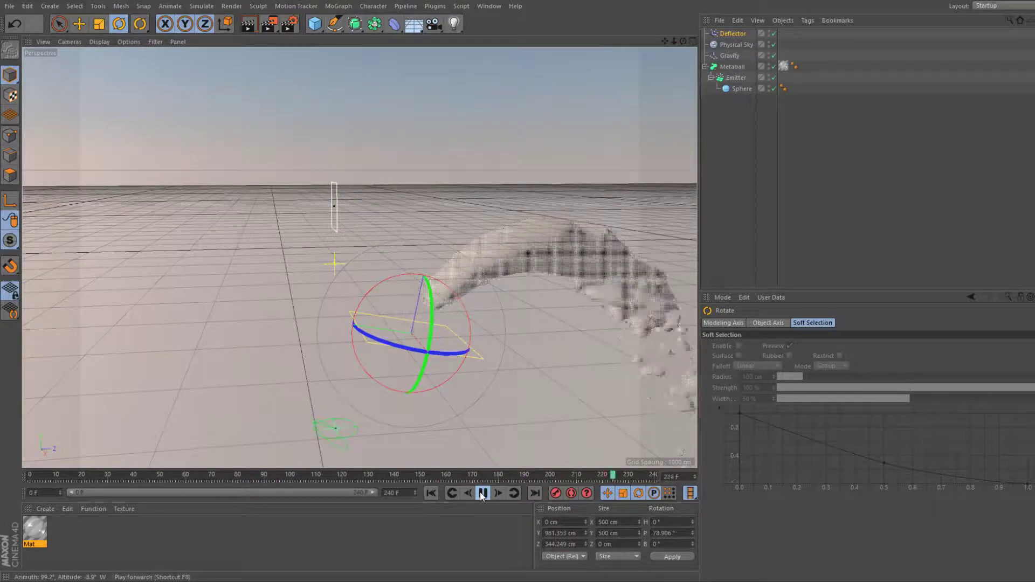
click(482, 494)
drag(664, 41, 440, 49)
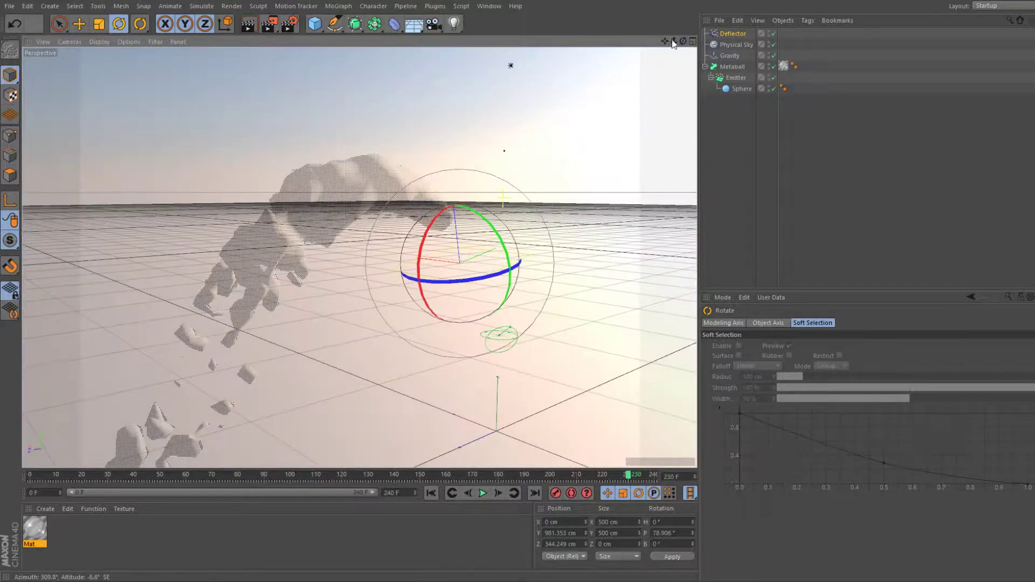
drag(665, 42, 773, 2)
drag(683, 44, 668, 51)
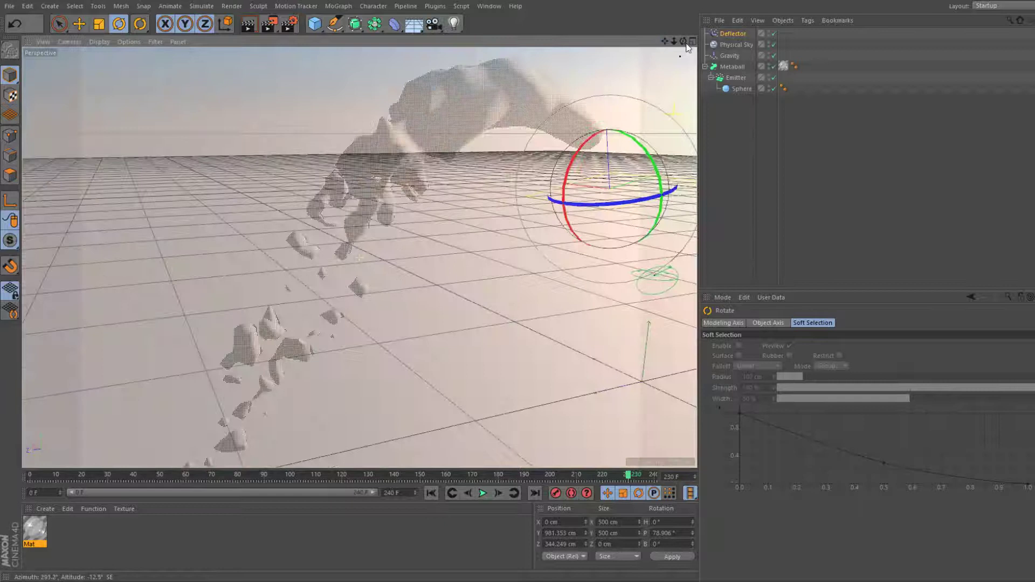
Set the Metaball's Hull Value to 20%.
click(731, 66)
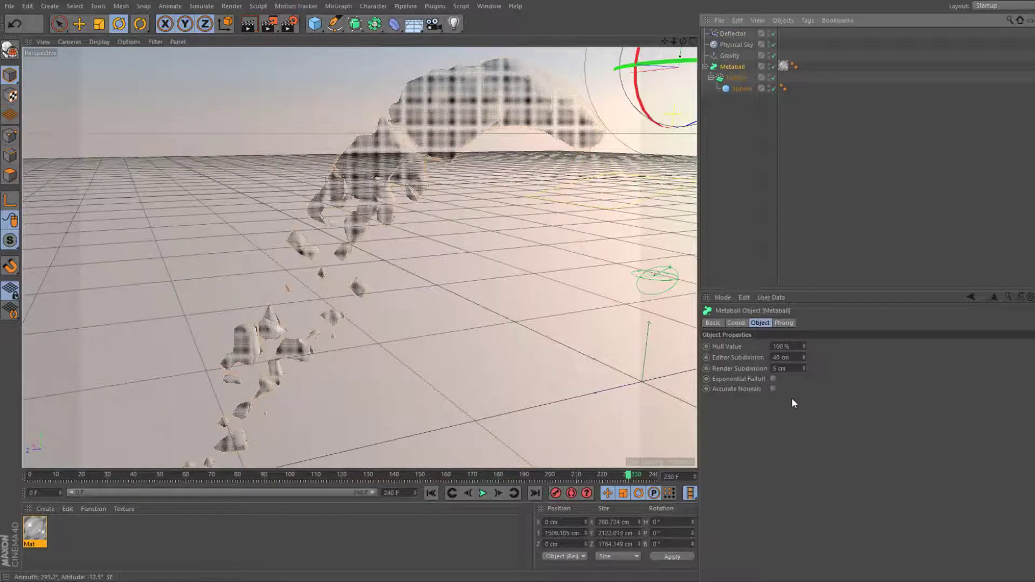
drag(803, 348, 771, 346)
text(20)
key(Return)
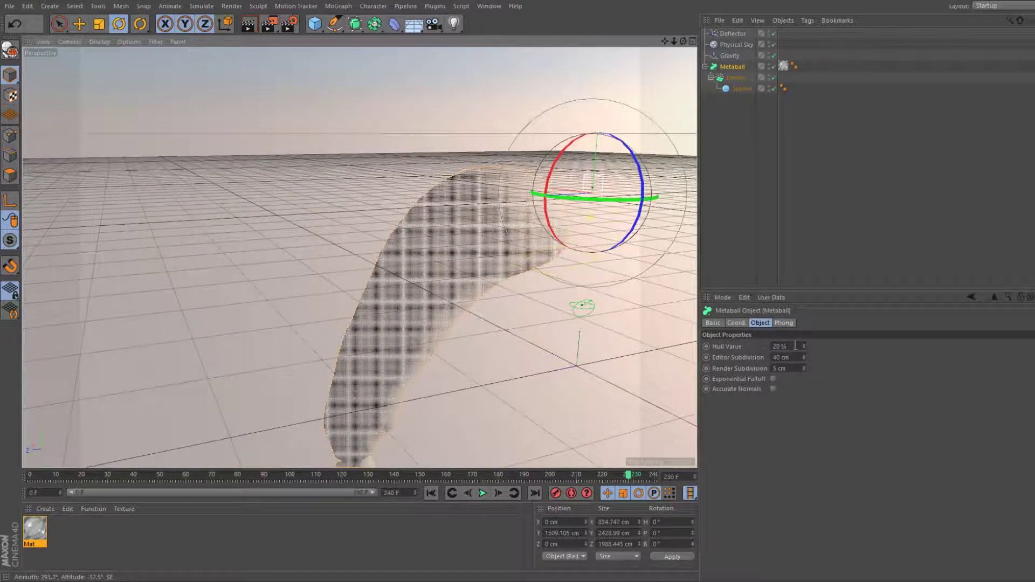
drag(803, 346, 787, 353)
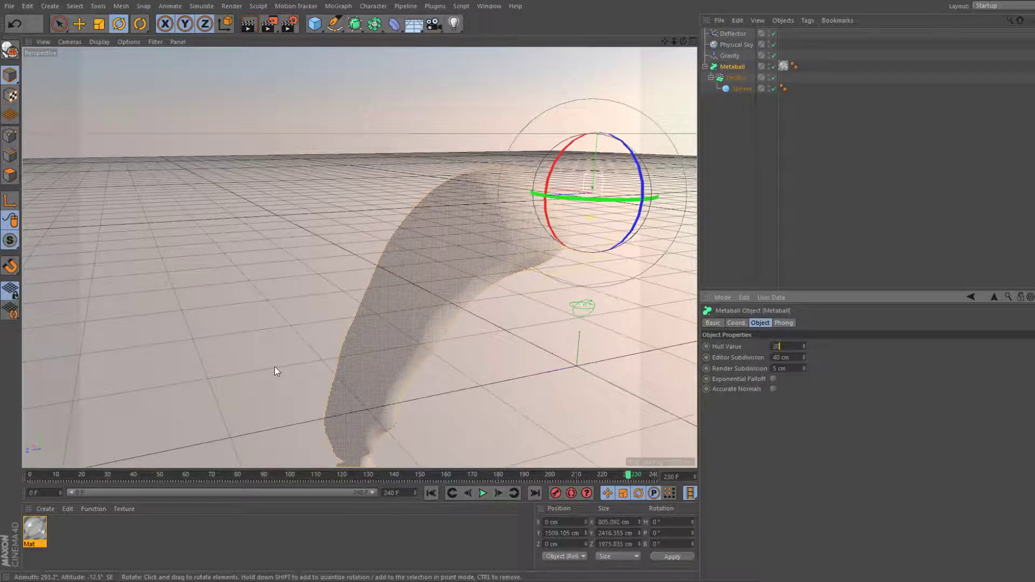
text(20)
key(Return)
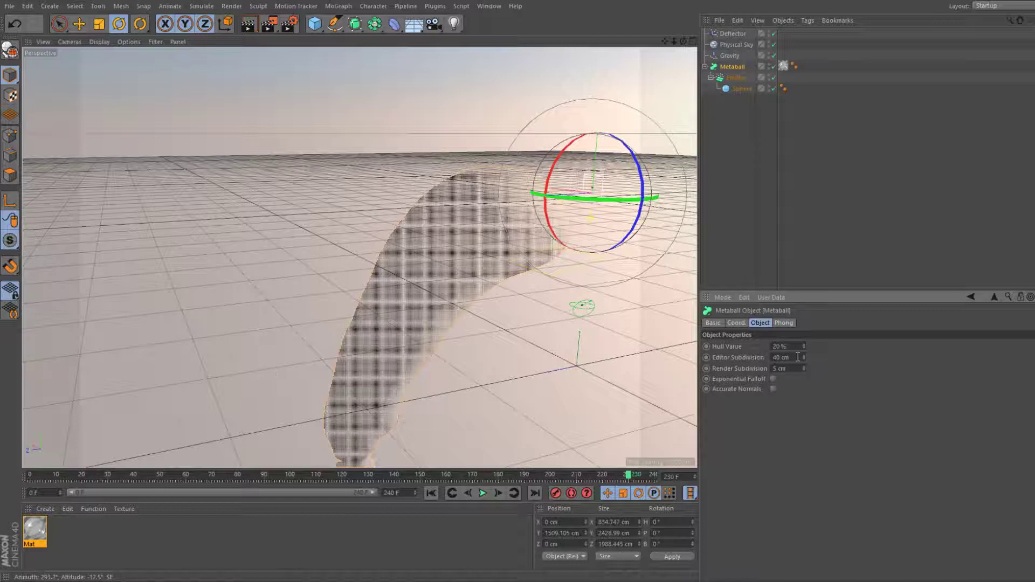
Set the Metaball's Editor and Render Subdivision to 20 cm and compare Hull Values of 100% and 20%.
click(798, 357)
text(20)
key(Return)
click(798, 347)
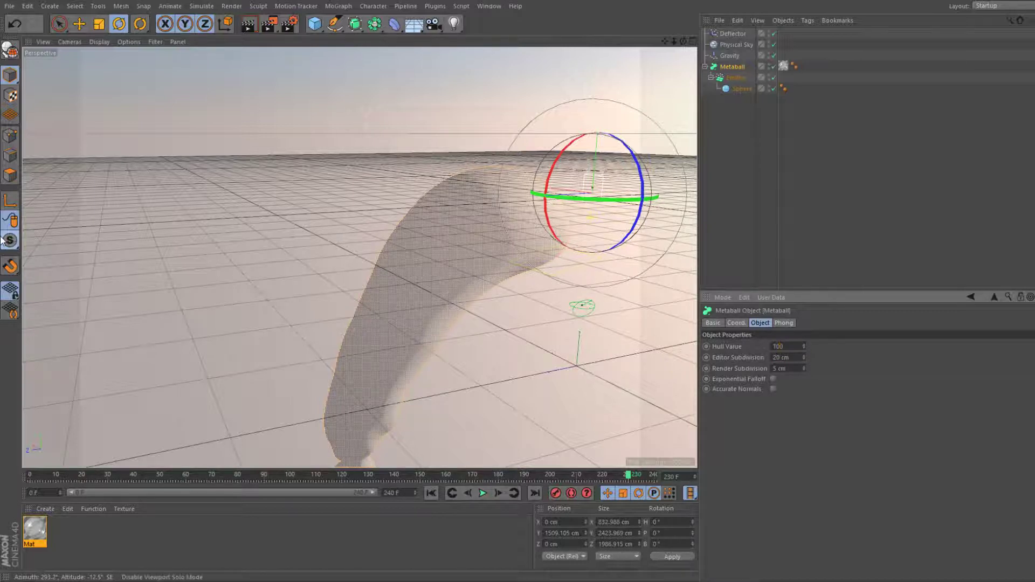
key(Return)
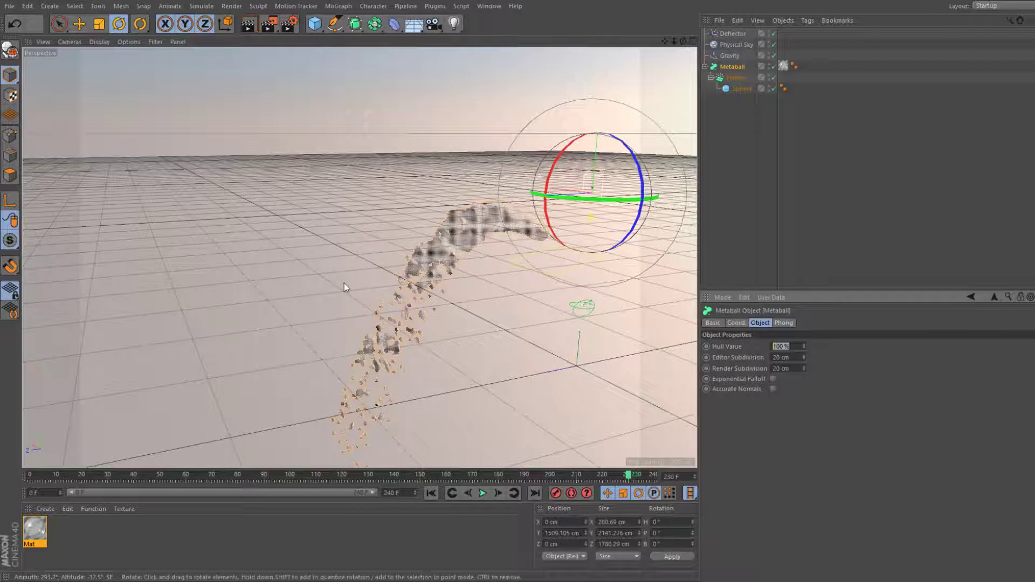
text(20)
key(Return)
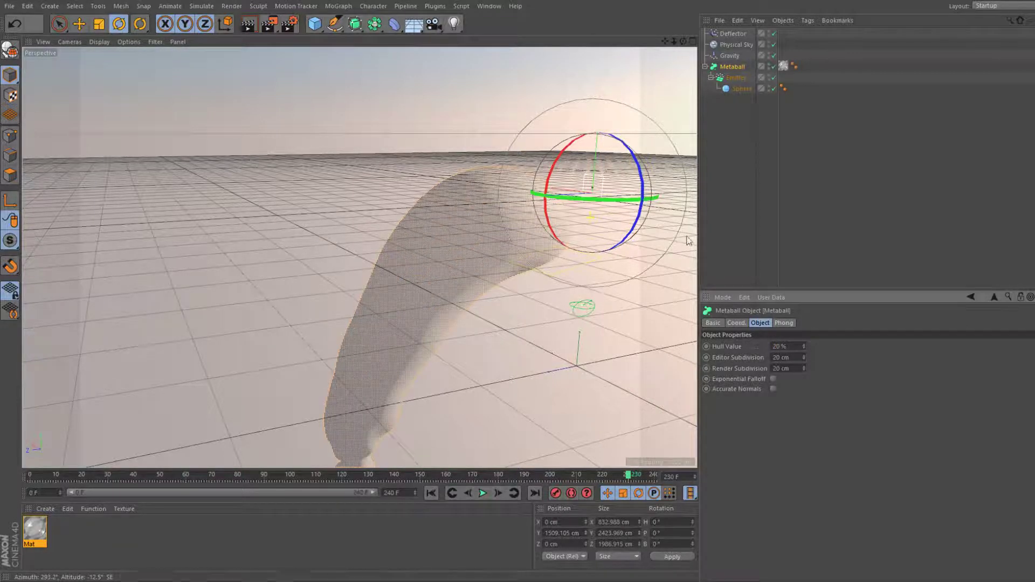
With the animation playing, set the Metaball's Hull Value to 57% and its Editor Subdivision to 30 cm.
click(482, 492)
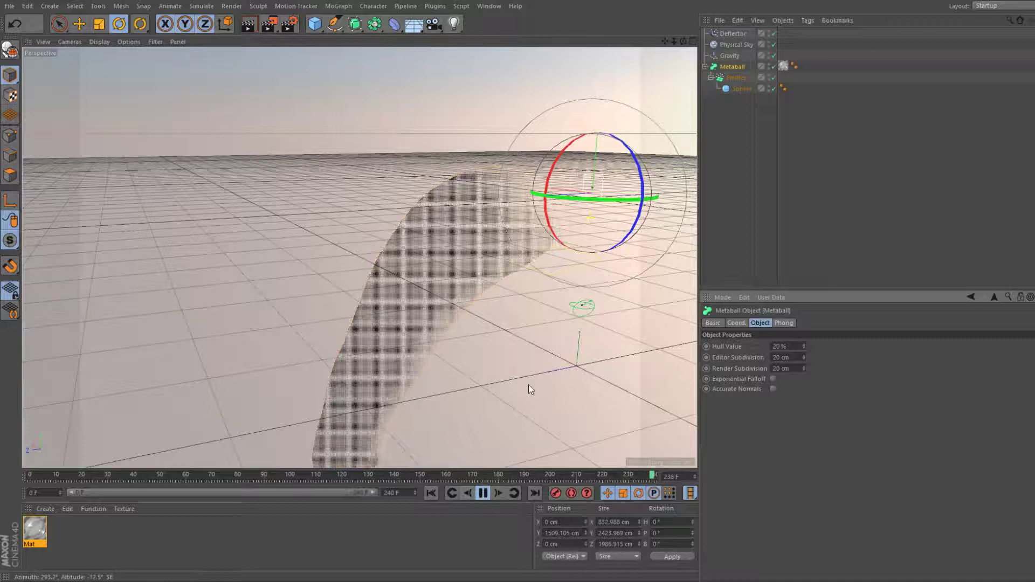
drag(664, 41, 520, 90)
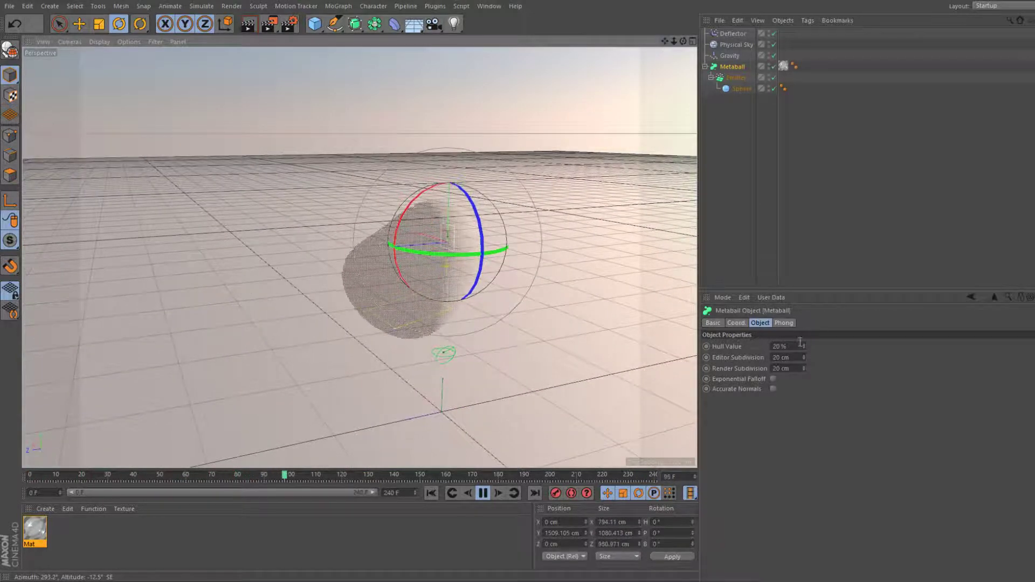
mouse_move(803, 346)
mouse_down()
mouse_move(803, 334)
mouse_move(807, 344)
mouse_up()
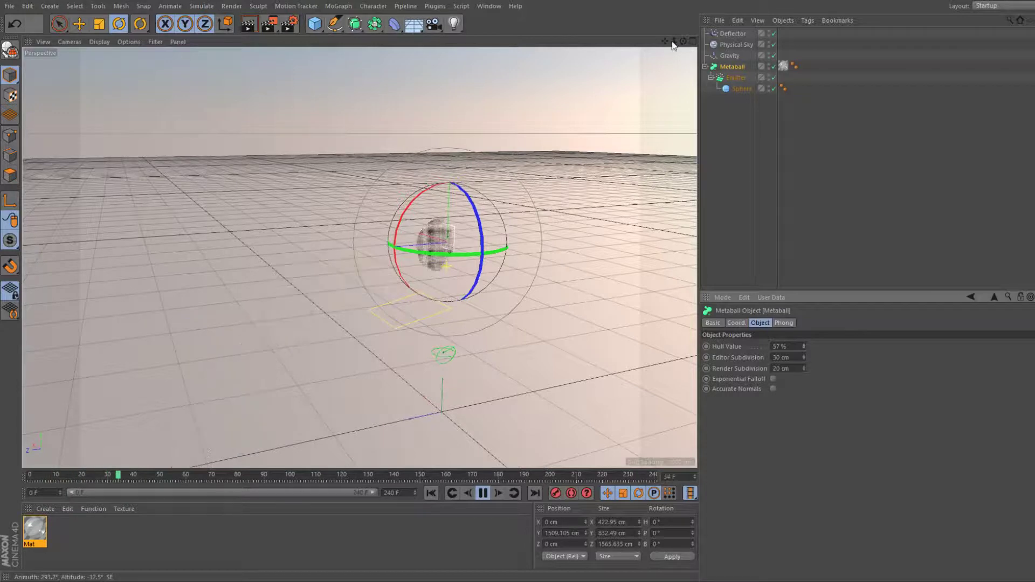
Set the Gravity object's Acceleration to 500 cm.
click(734, 56)
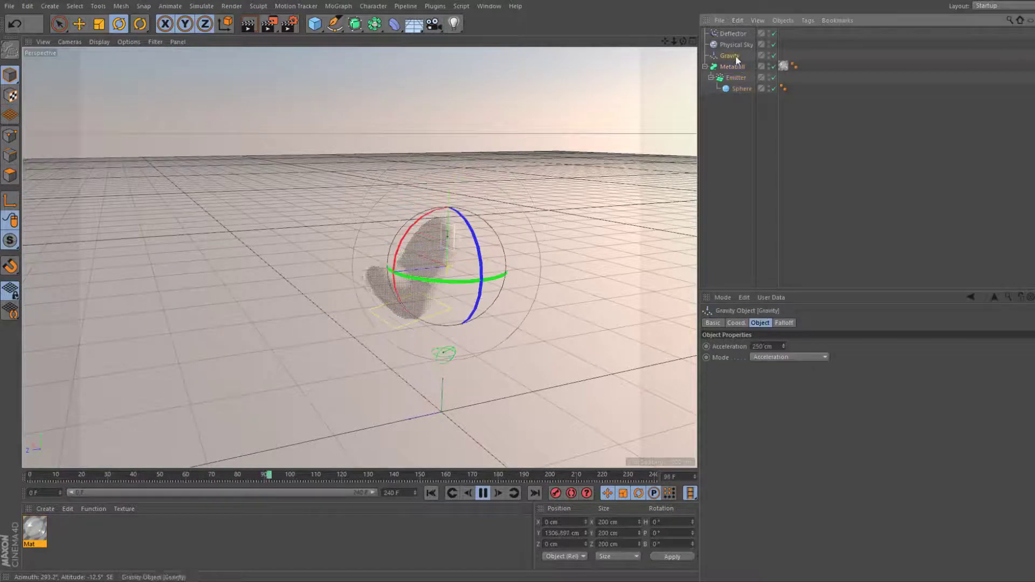
drag(779, 346, 751, 345)
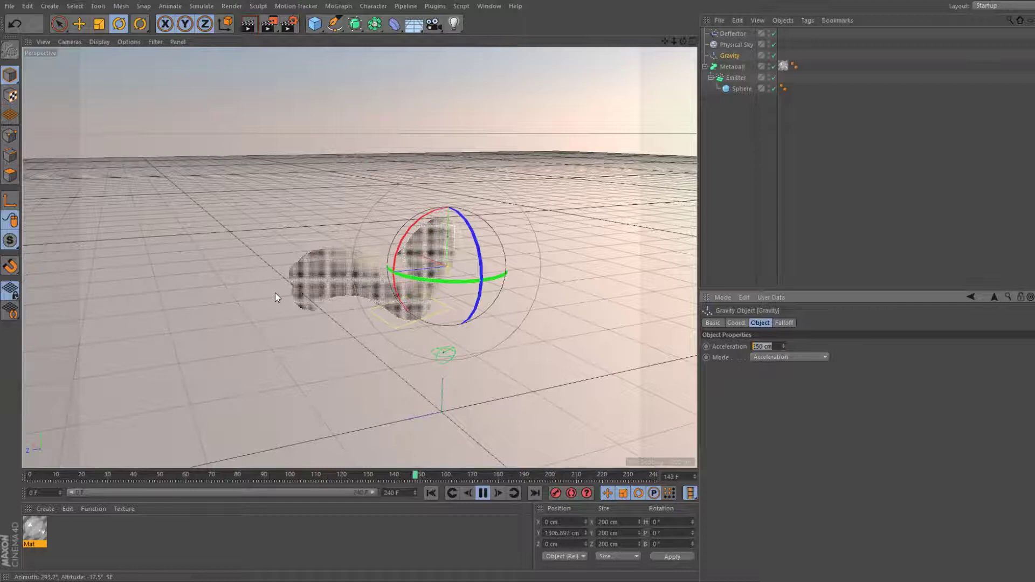
text(500)
key(Return)
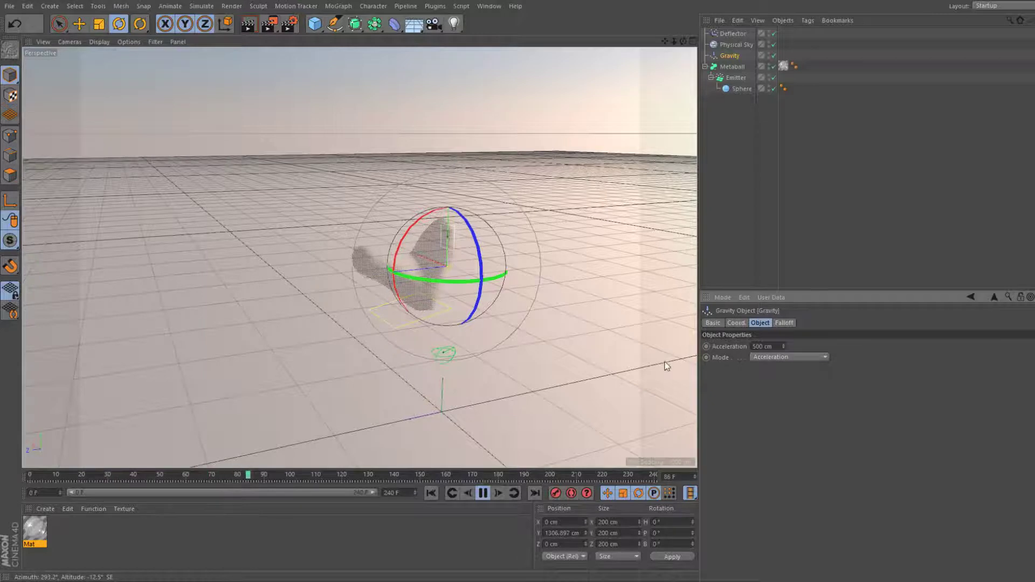
Raise the Emitter's particle Speed to 323 cm while the animation plays.
click(731, 34)
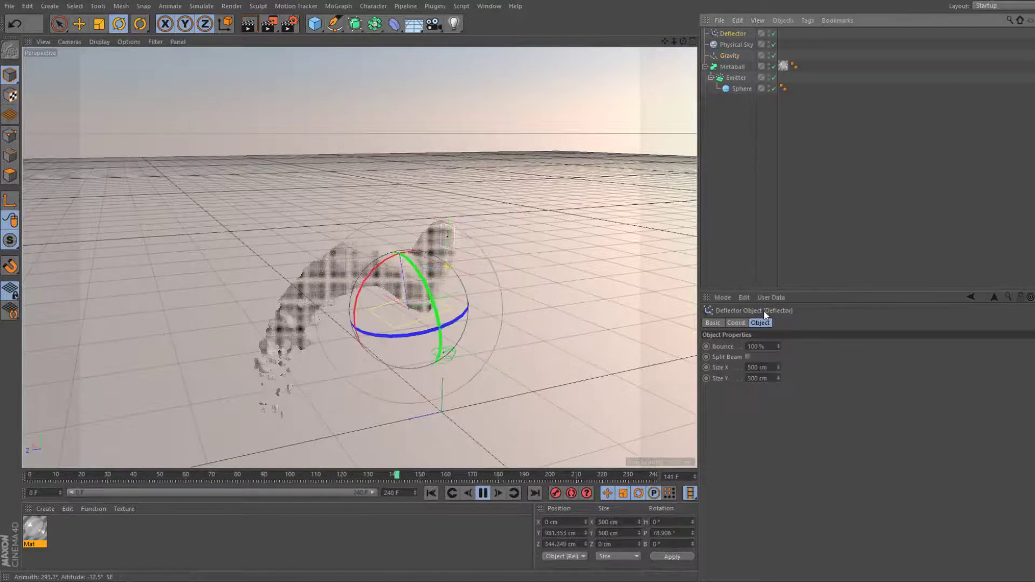
click(734, 78)
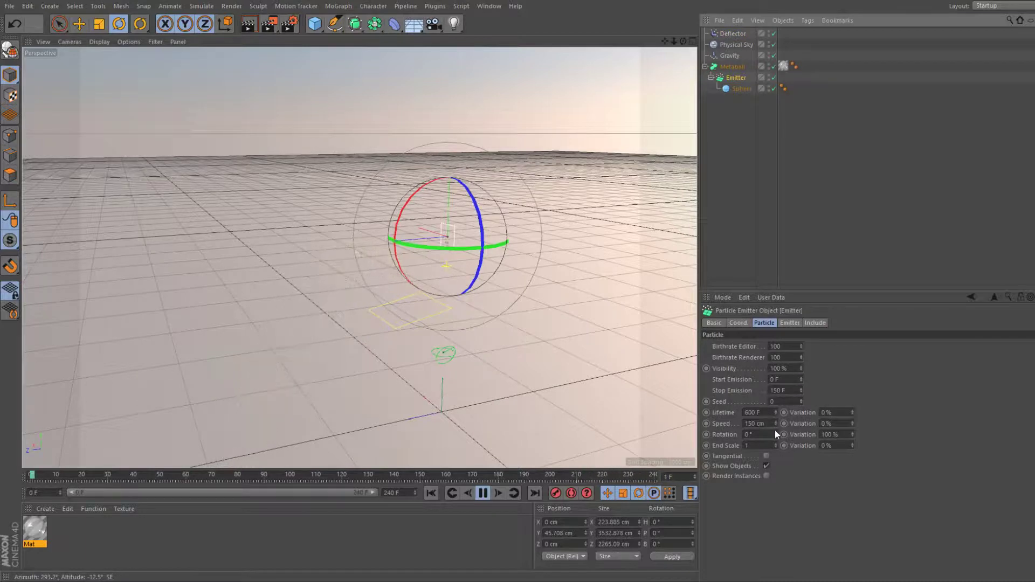
click(753, 424)
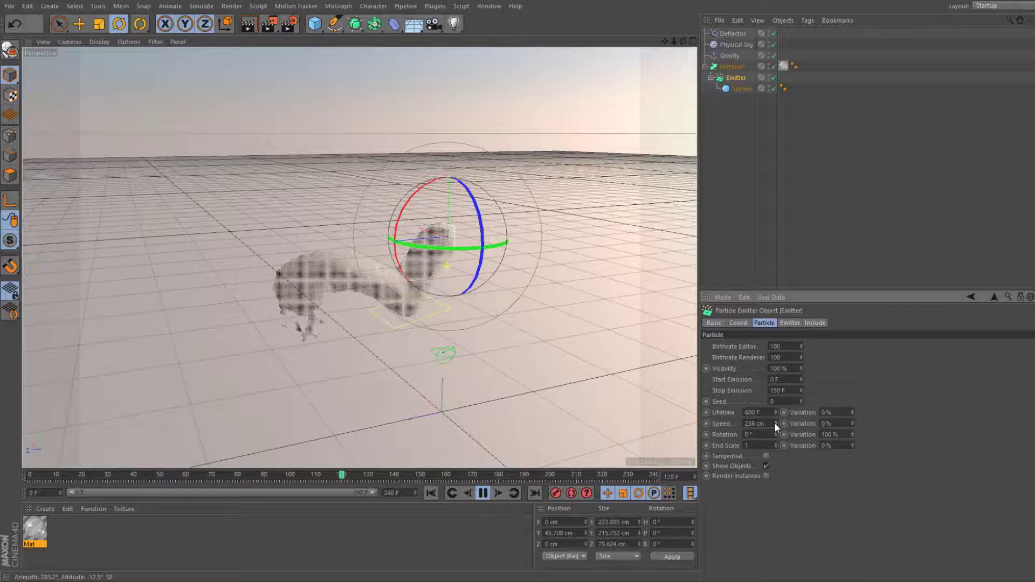
drag(775, 423, 774, 400)
Set the Gravity object's Acceleration to 750 cm and replay the animation from the first frame.
click(730, 55)
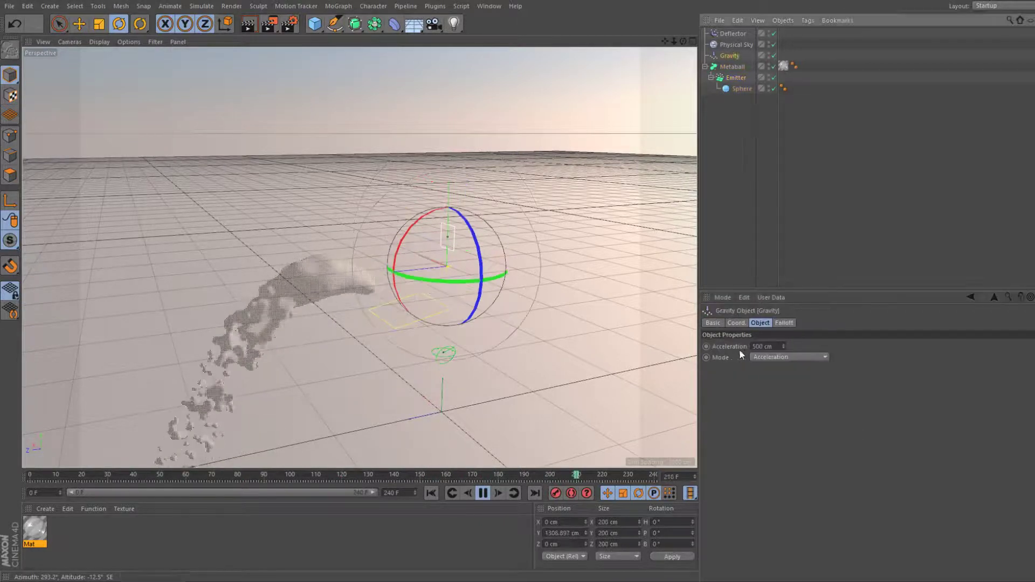
drag(781, 345, 761, 389)
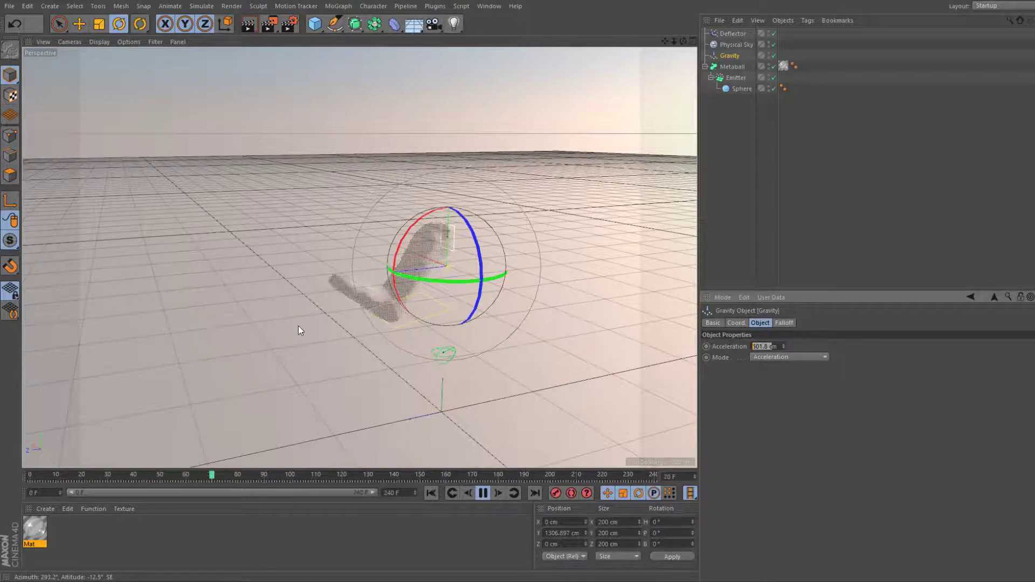
text(7m50)
key(Return)
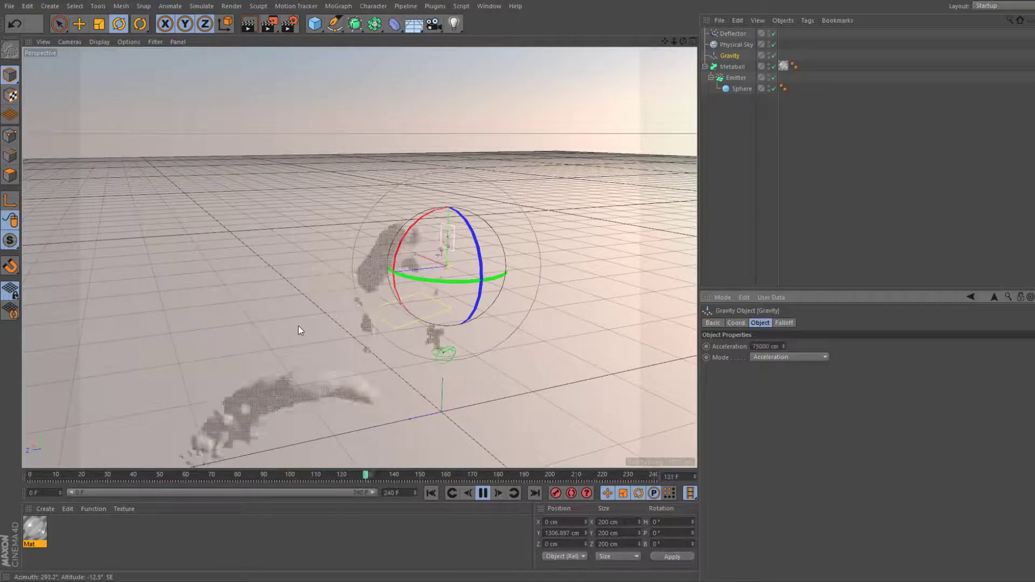
drag(461, 464, 2, 462)
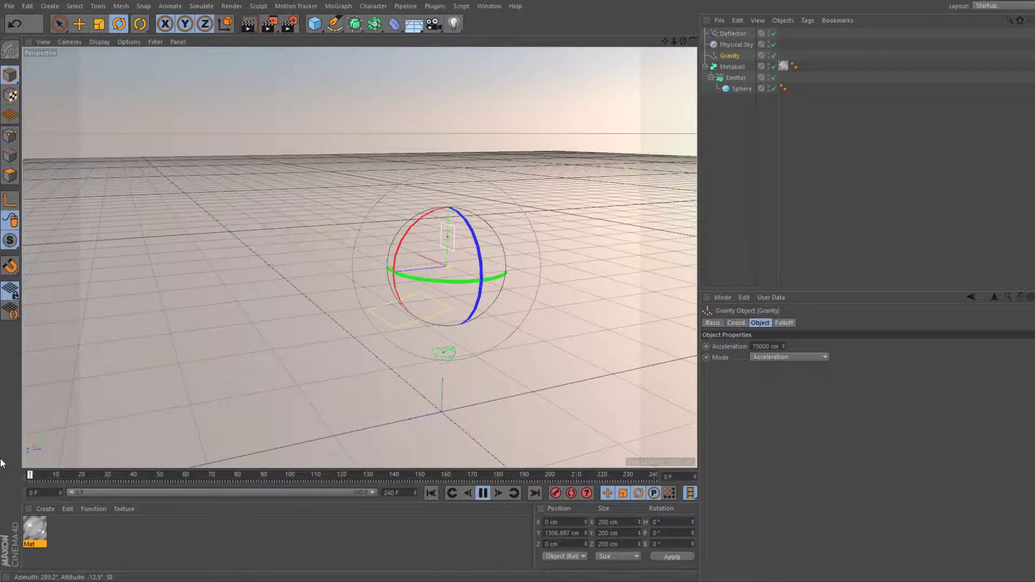
click(482, 493)
drag(783, 346, 783, 345)
text(7)
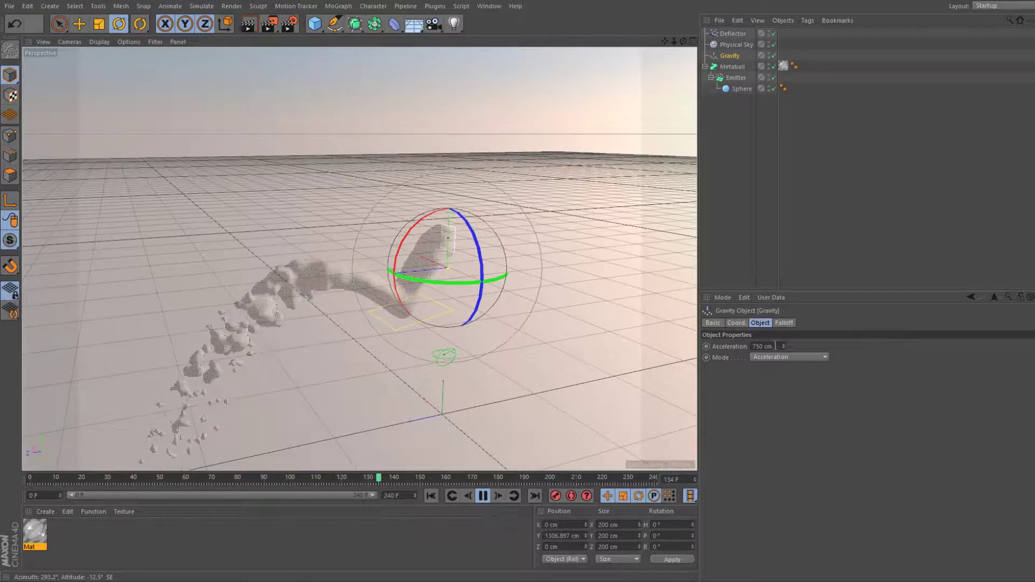
Set the Gravity object's Acceleration to 1500 cm, replay the animation from the start and stop it at frame 159.
drag(775, 346, 250, 398)
text(1500)
key(Return)
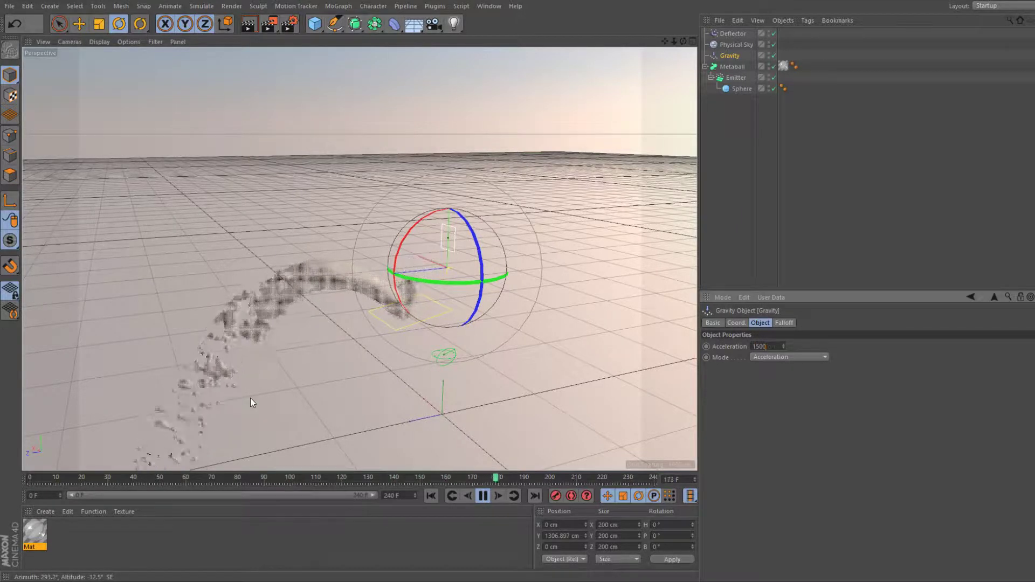
drag(561, 476, 15, 463)
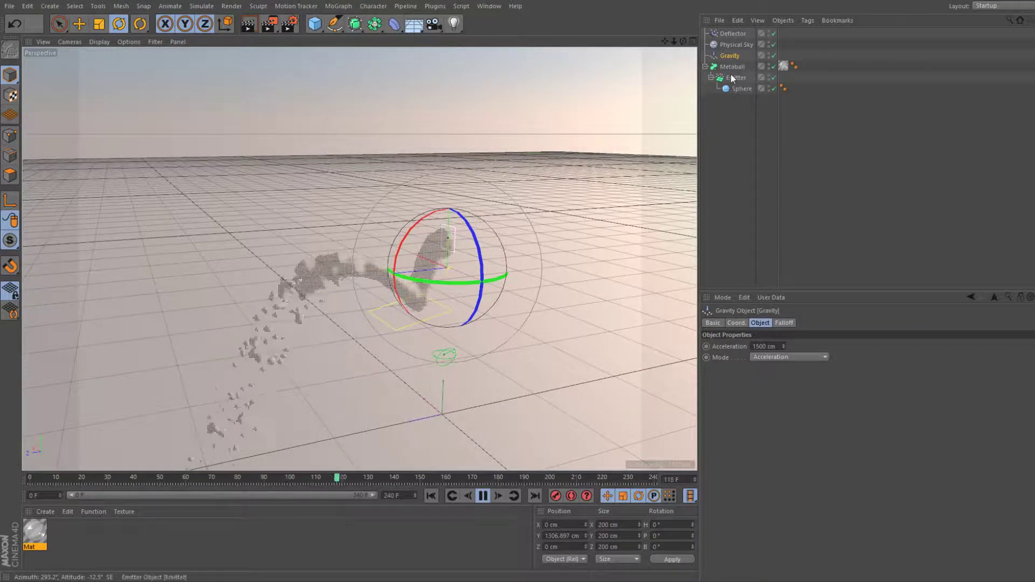
scroll(413, 316, up, 6)
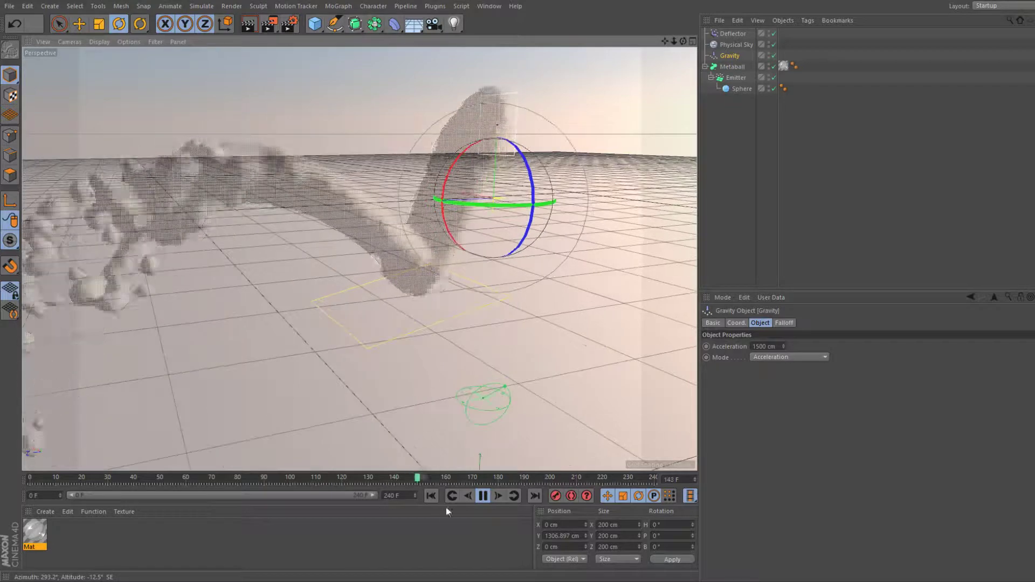
click(483, 496)
Set the Emitter's Birthrate Editor and Birthrate Renderer to 150.
click(735, 78)
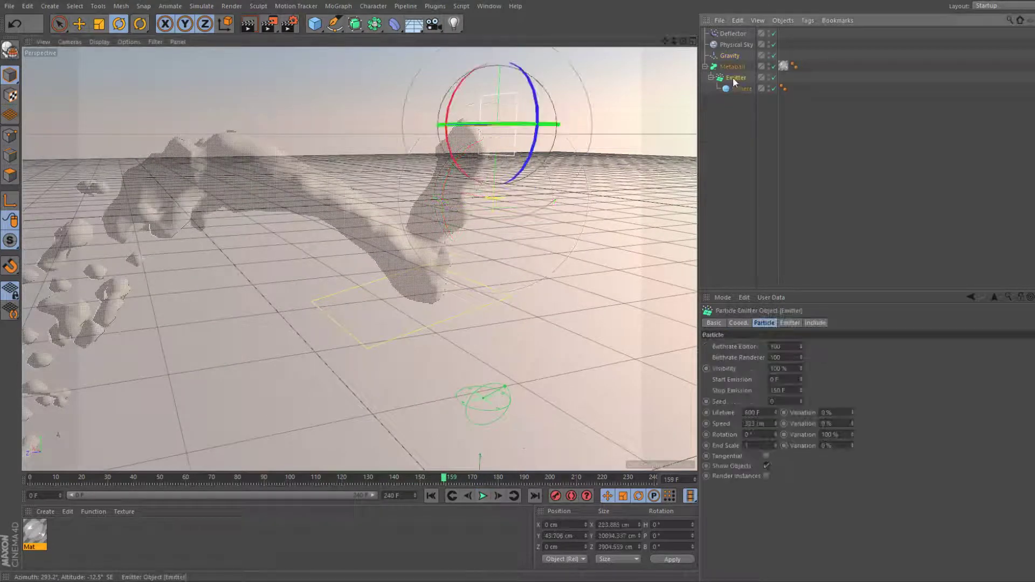
click(732, 66)
click(734, 77)
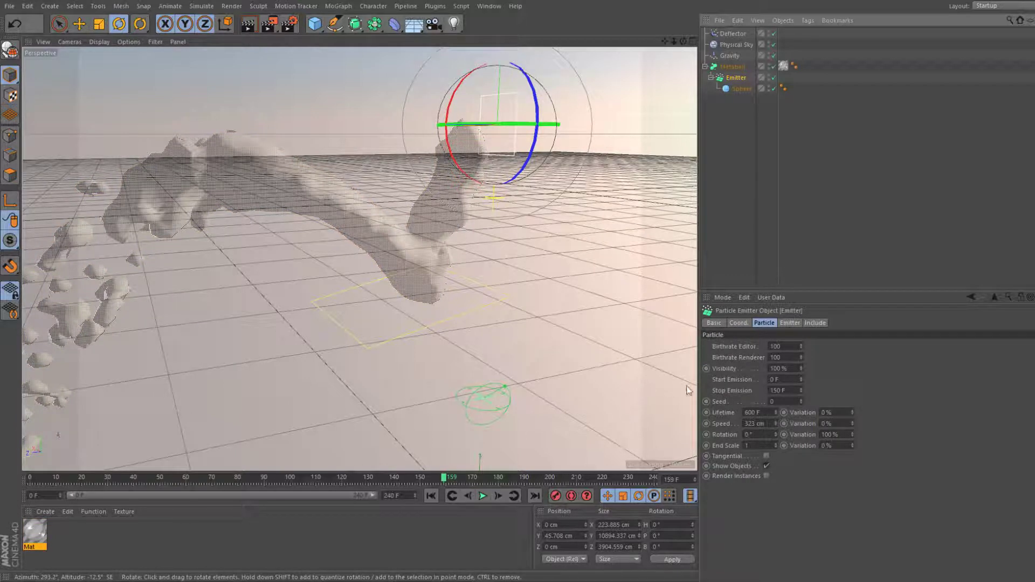
click(793, 348)
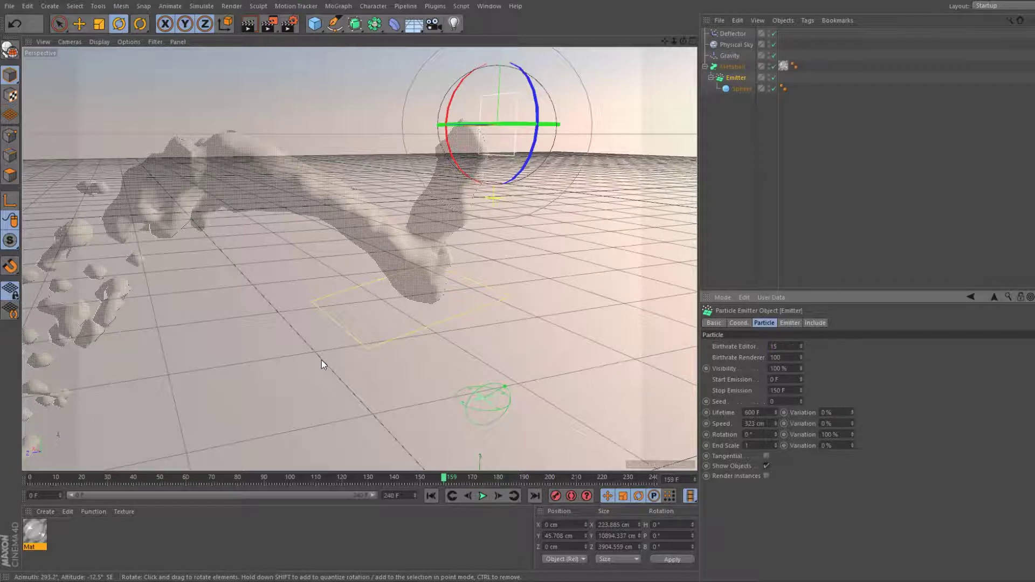
text(150)
key(Return)
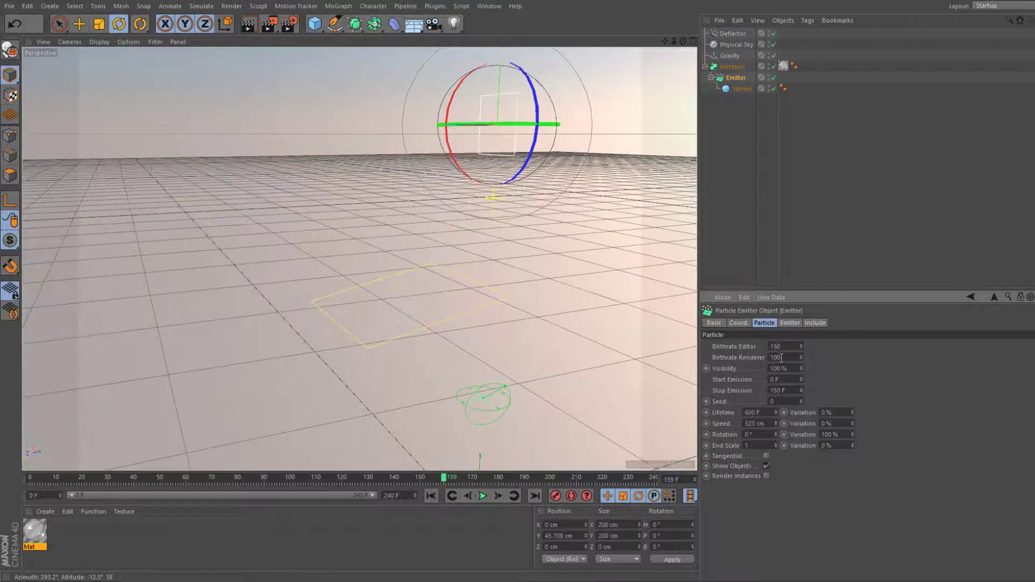
key(Tab)
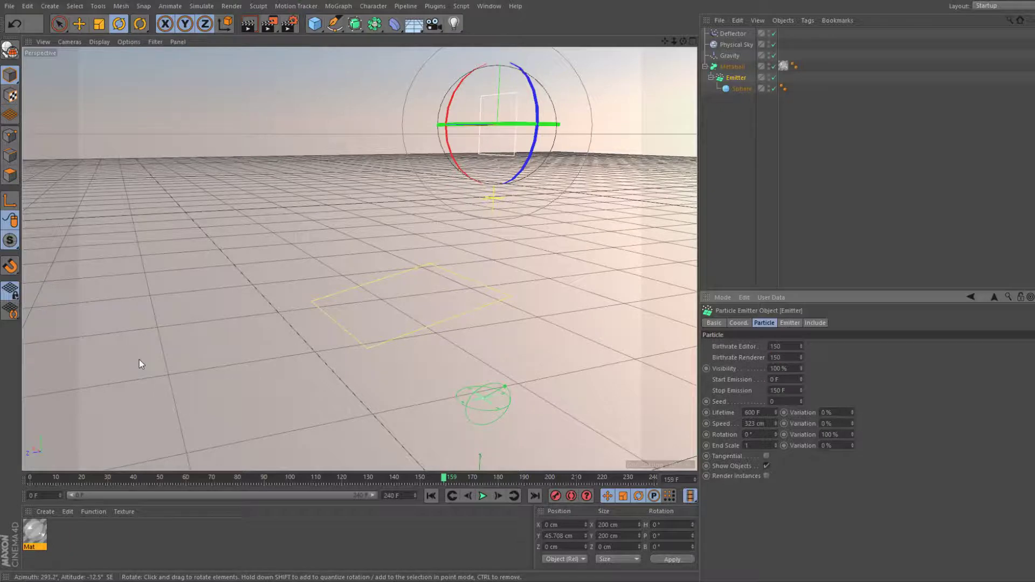
Replay the animation from the first frame up to frame 73 to examine the stream bouncing off the Deflector.
scroll(143, 139, down, 3)
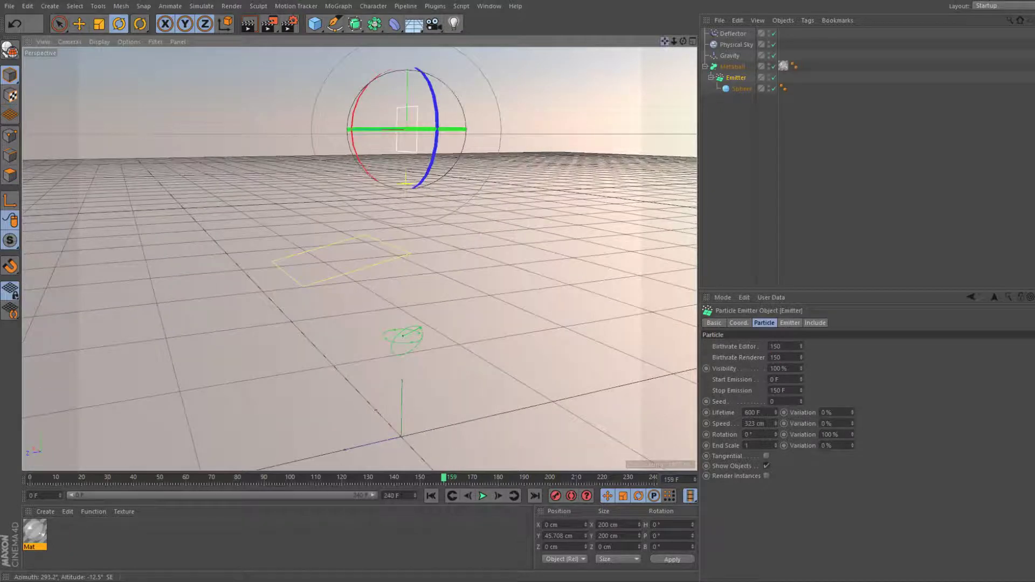
drag(664, 41, 732, 67)
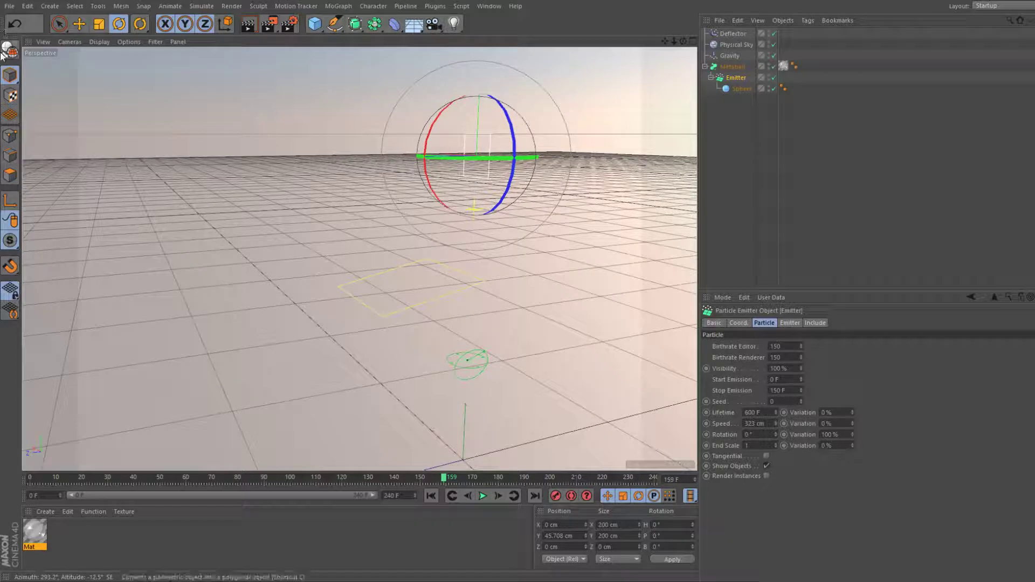
scroll(131, 40, up, 2)
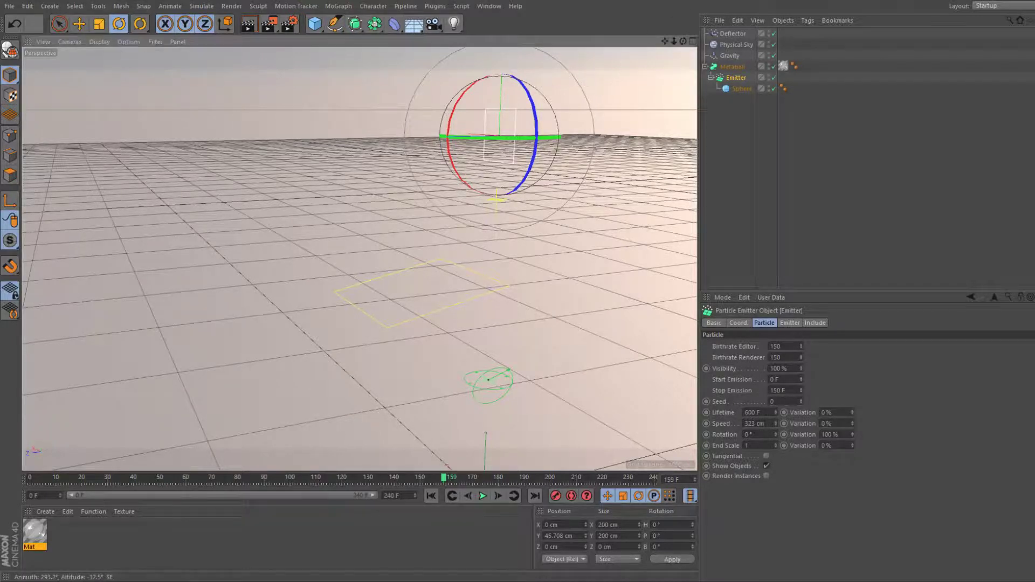
drag(665, 41, 646, 52)
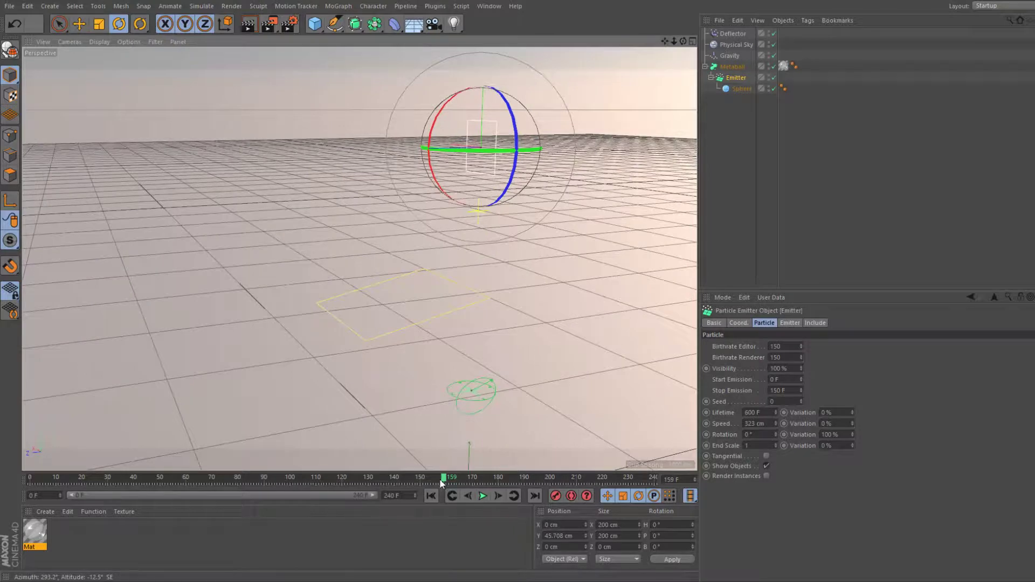
mouse_move(33, 476)
mouse_down()
mouse_move(321, 475)
mouse_move(353, 464)
mouse_move(72, 457)
mouse_move(28, 474)
mouse_up()
click(482, 495)
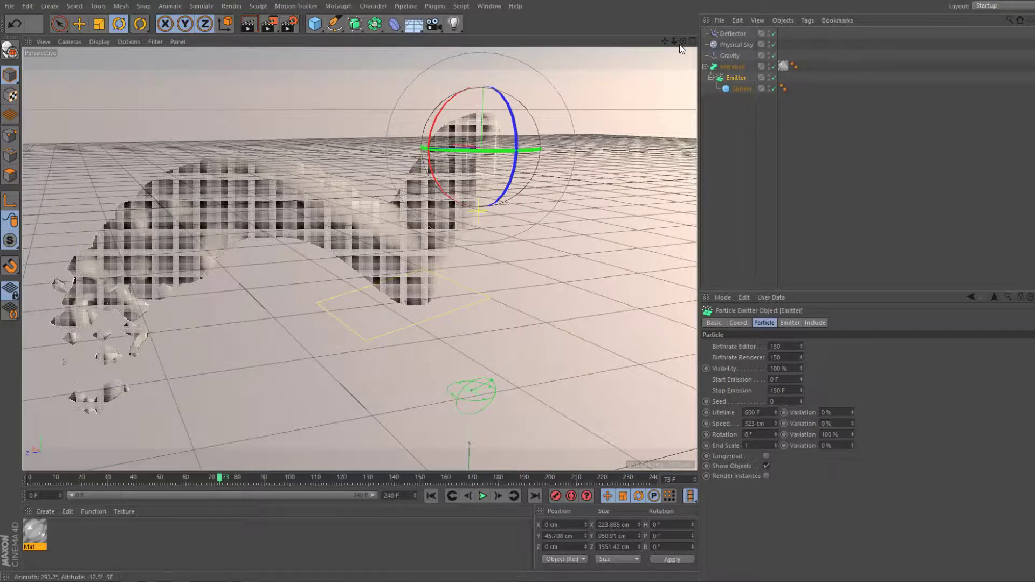
Open the settings of the transparent material Mat for editing.
drag(683, 41, 636, 92)
click(35, 532)
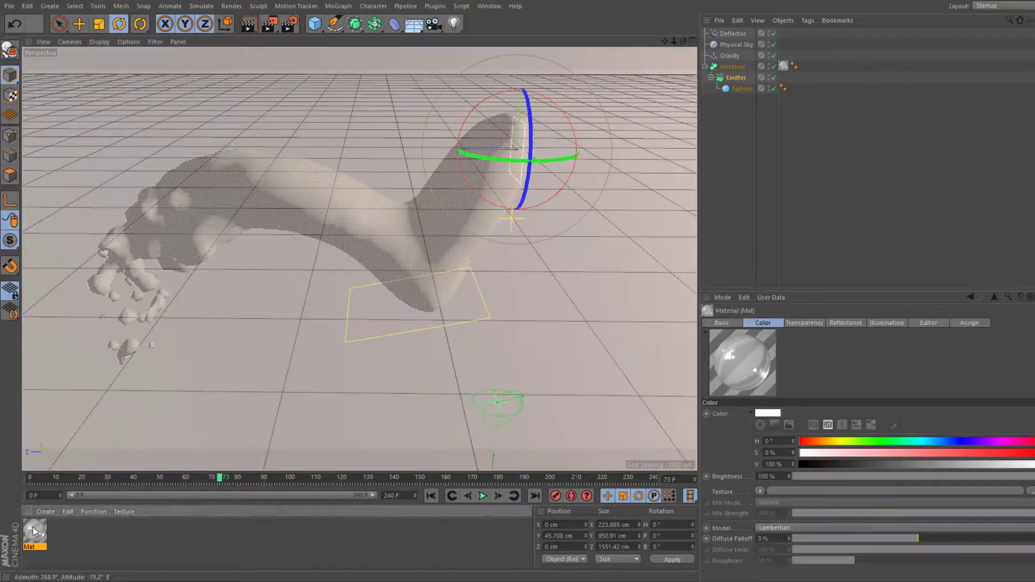